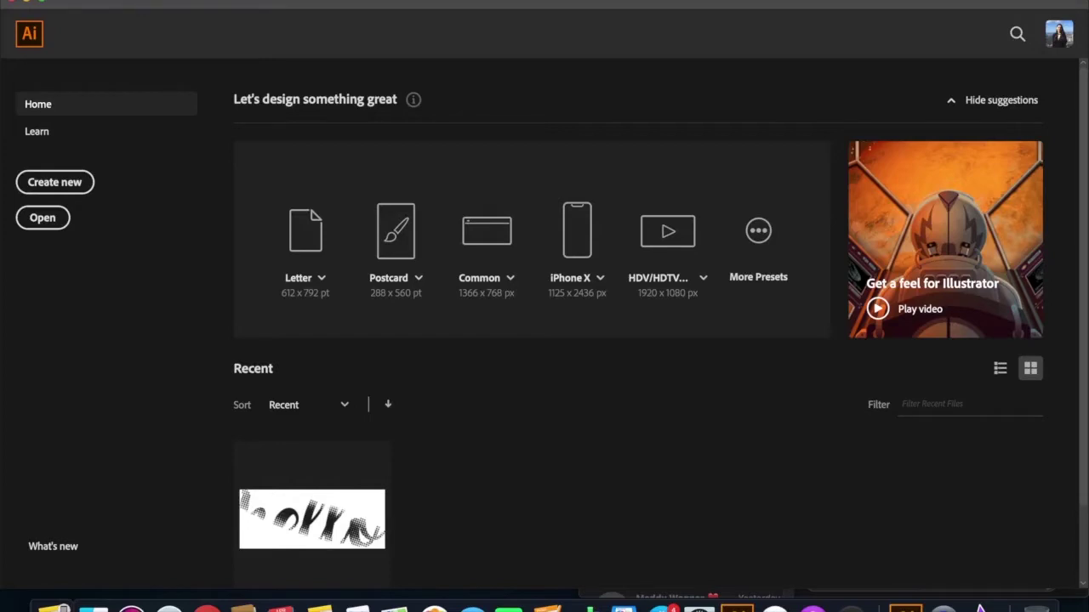
Start a new document from the Print presets and name it "Vector Halftone"
left_click(119, 2)
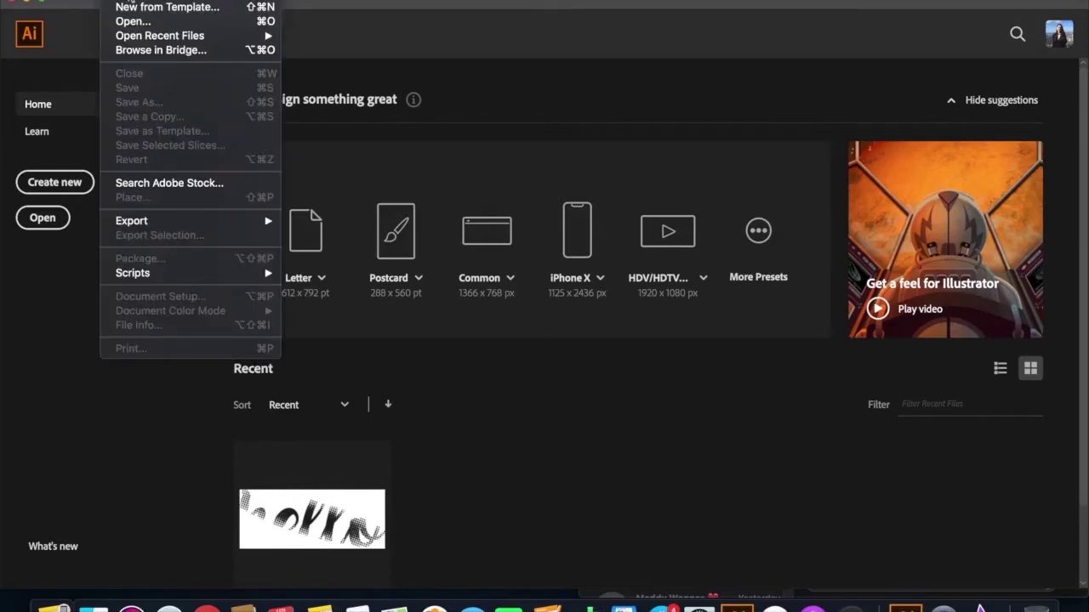
left_click(132, 1)
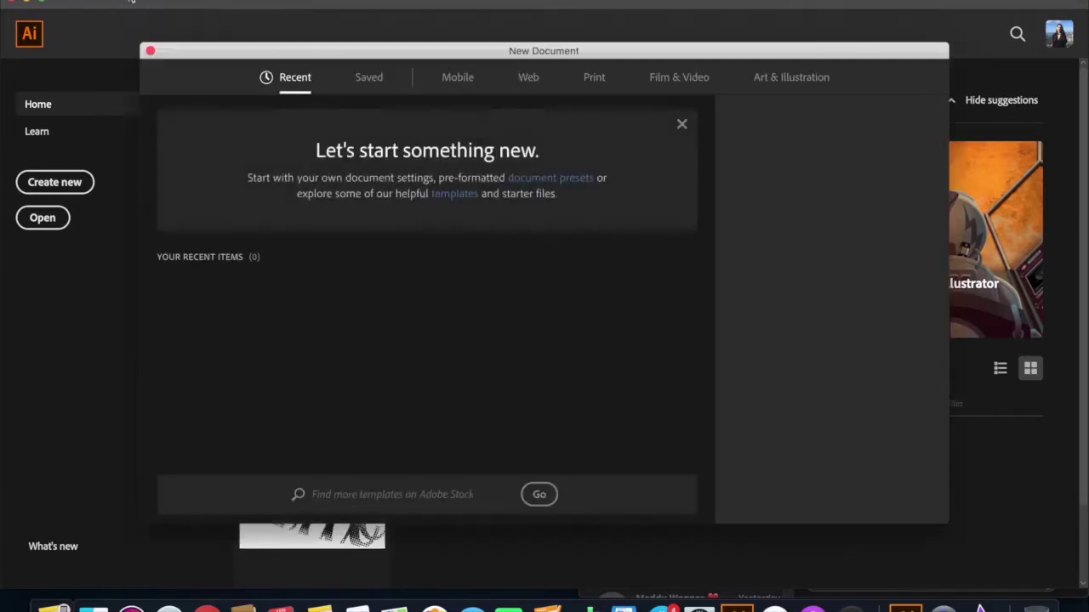
left_click(594, 76)
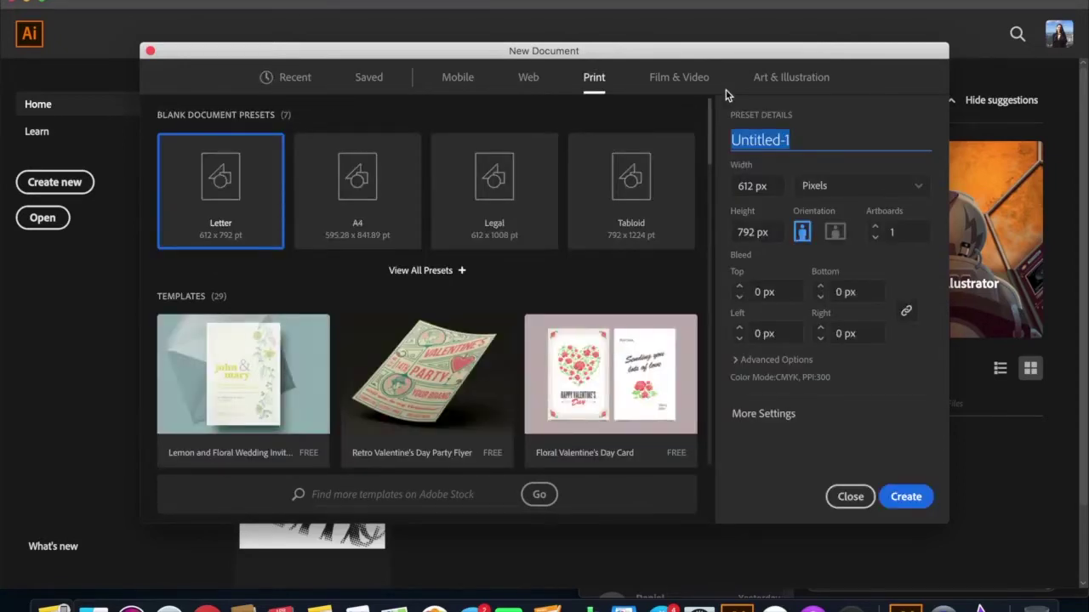
type("Vector Halfto")
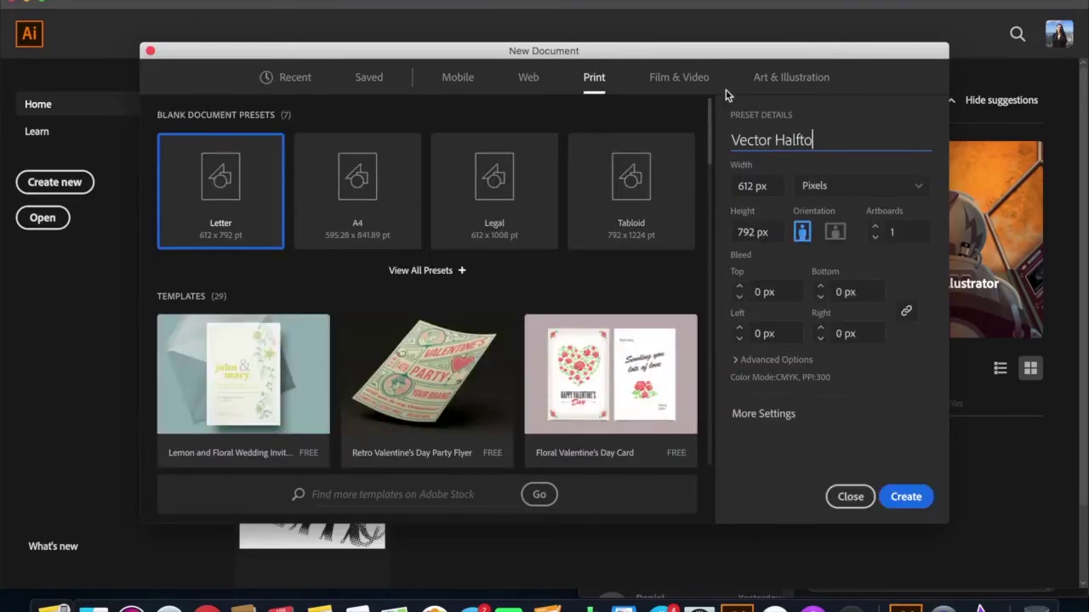
type("ne")
key("Tab")
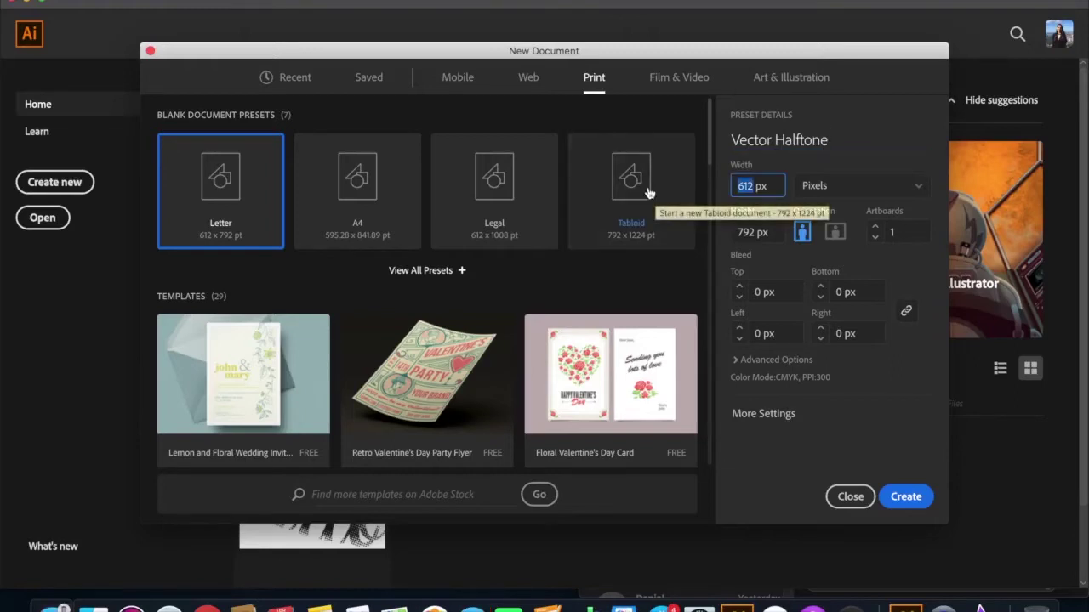
Set the document size to 1800 by 1800 px and create it
type("1800")
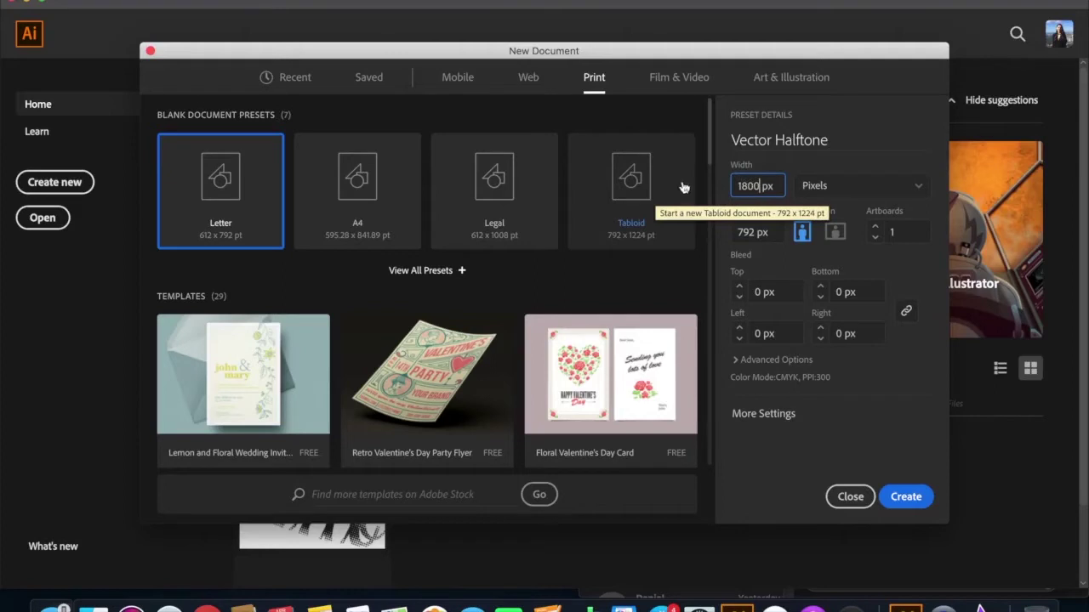
left_click(744, 236)
type("1800")
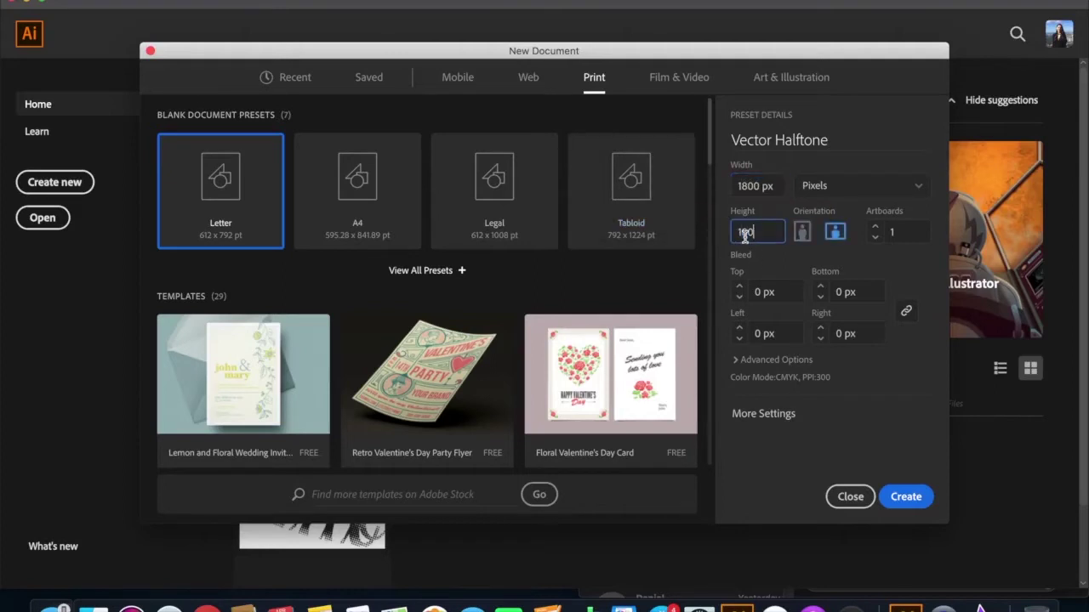
type(" px")
left_click(906, 496)
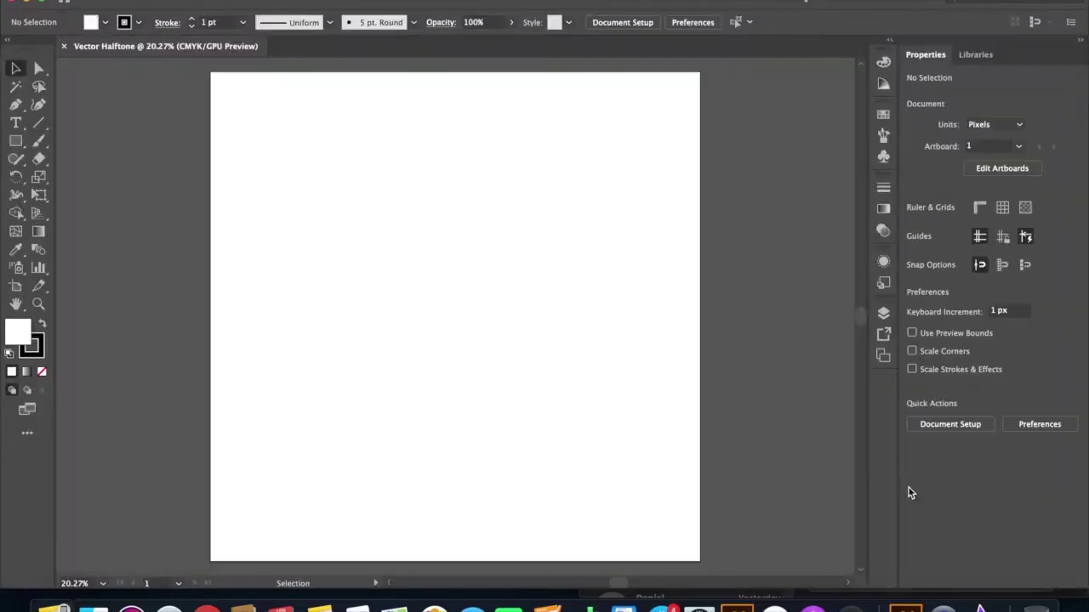
Set the document raster effects resolution to a custom value of 288 ppi
left_click(313, 2)
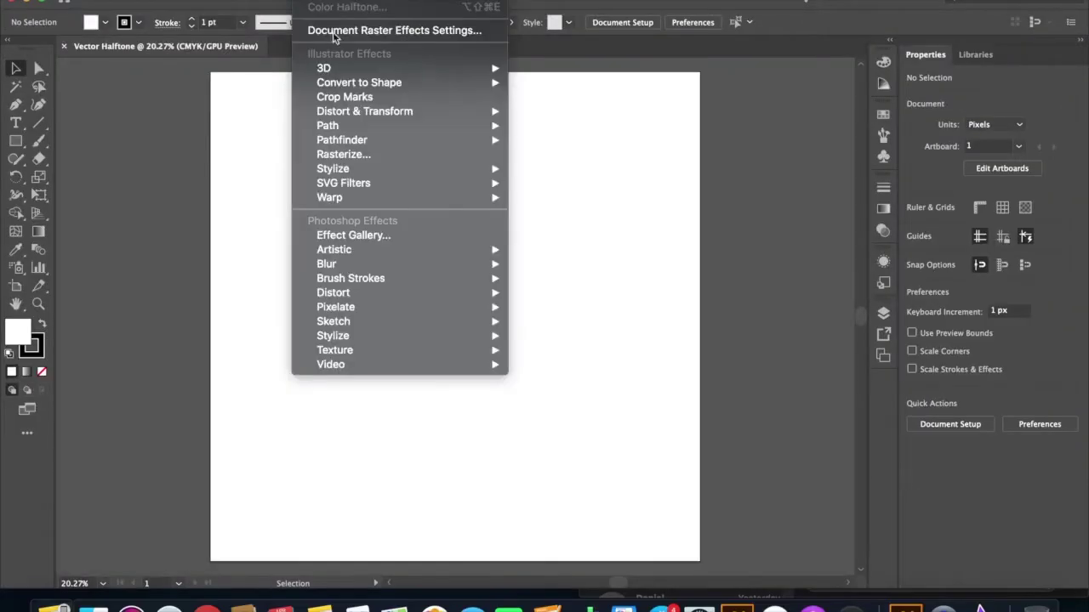
left_click(379, 31)
left_click(504, 173)
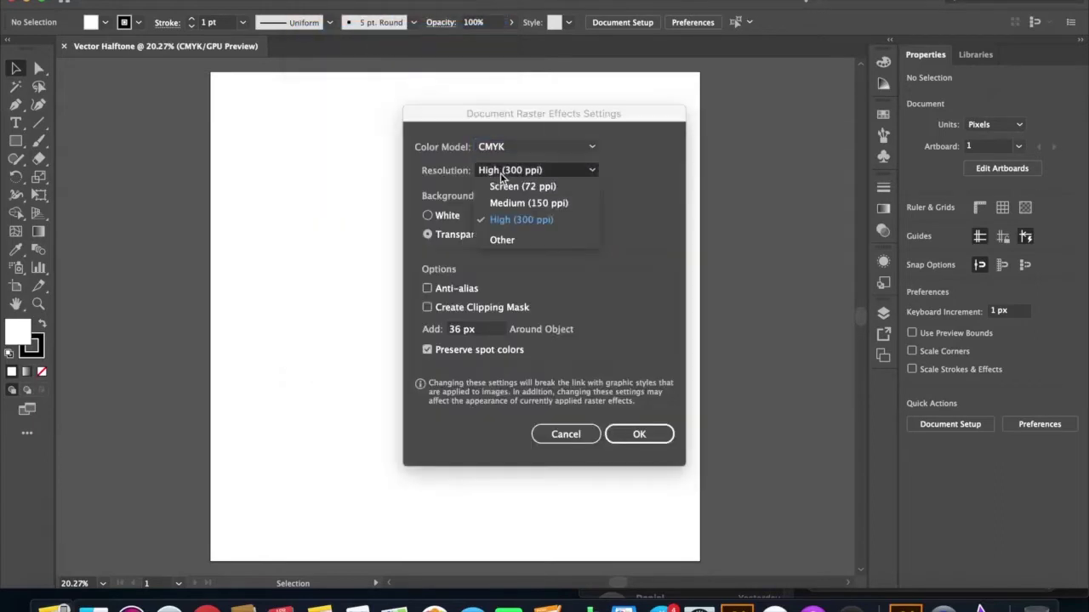
left_click(499, 241)
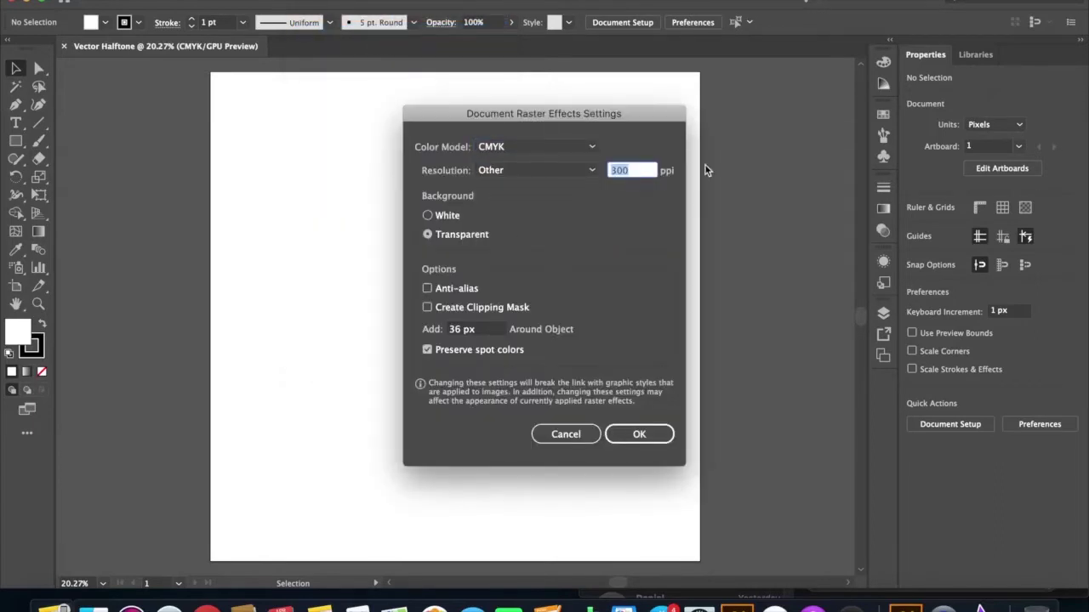
type("288")
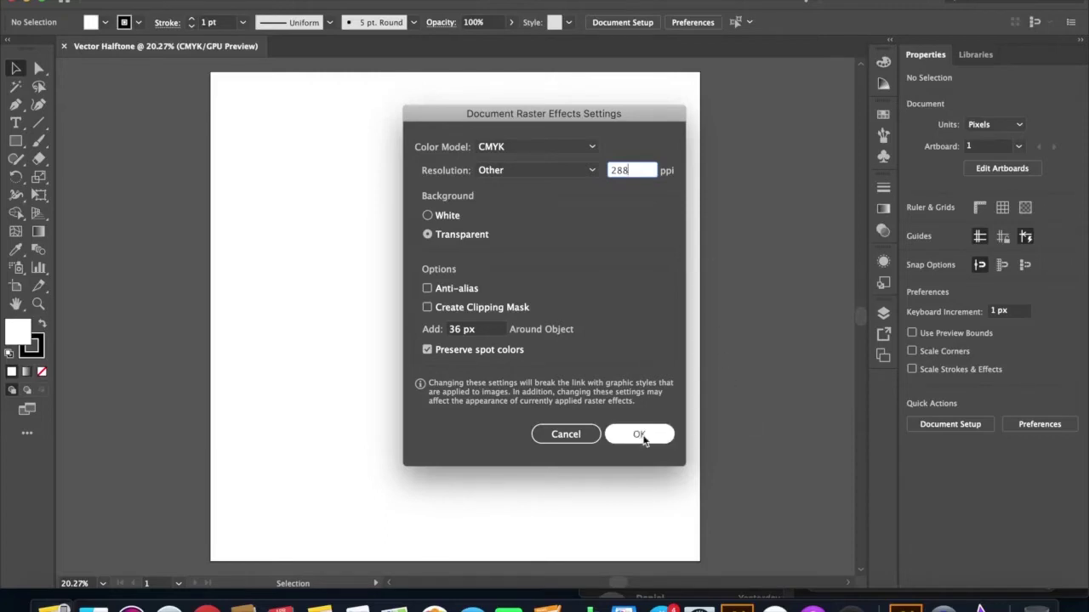
left_click(636, 439)
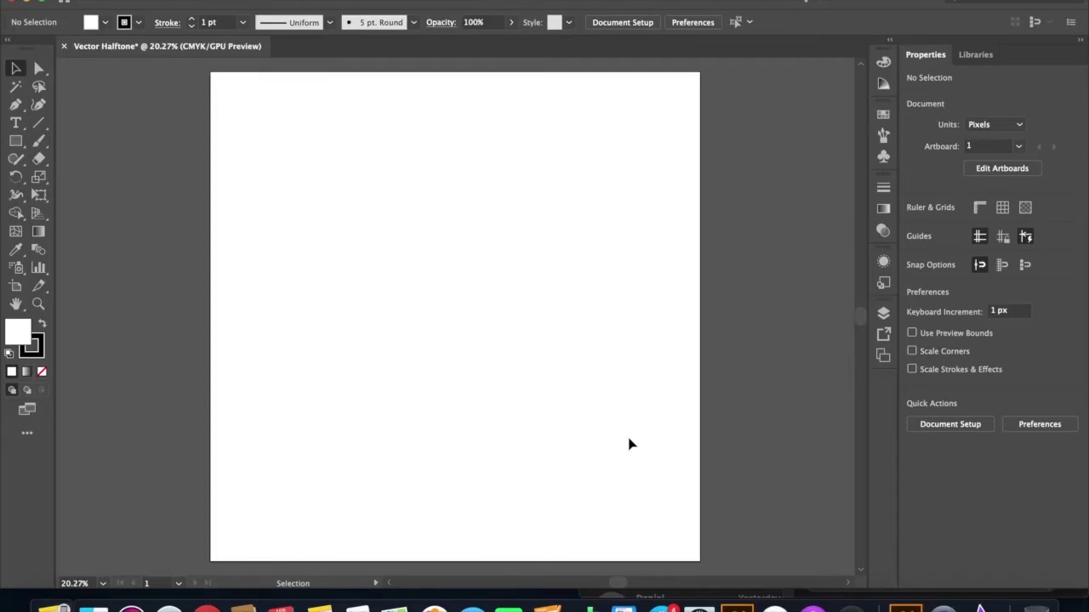
Add the text "hello" as a text object near the middle of the artboard
key("t")
left_click(425, 281)
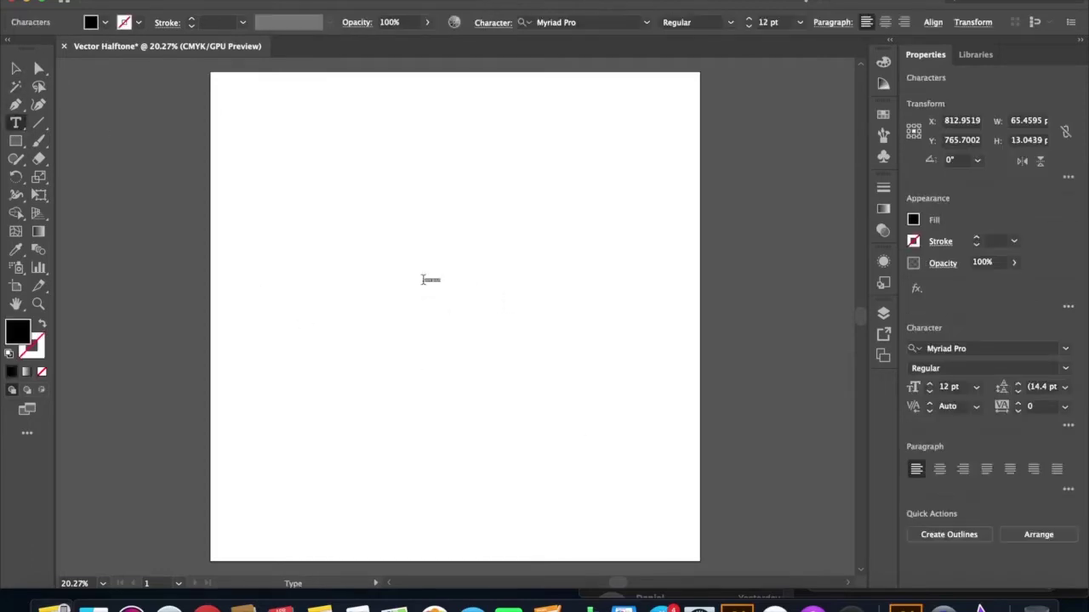
type("hello")
left_click(15, 68)
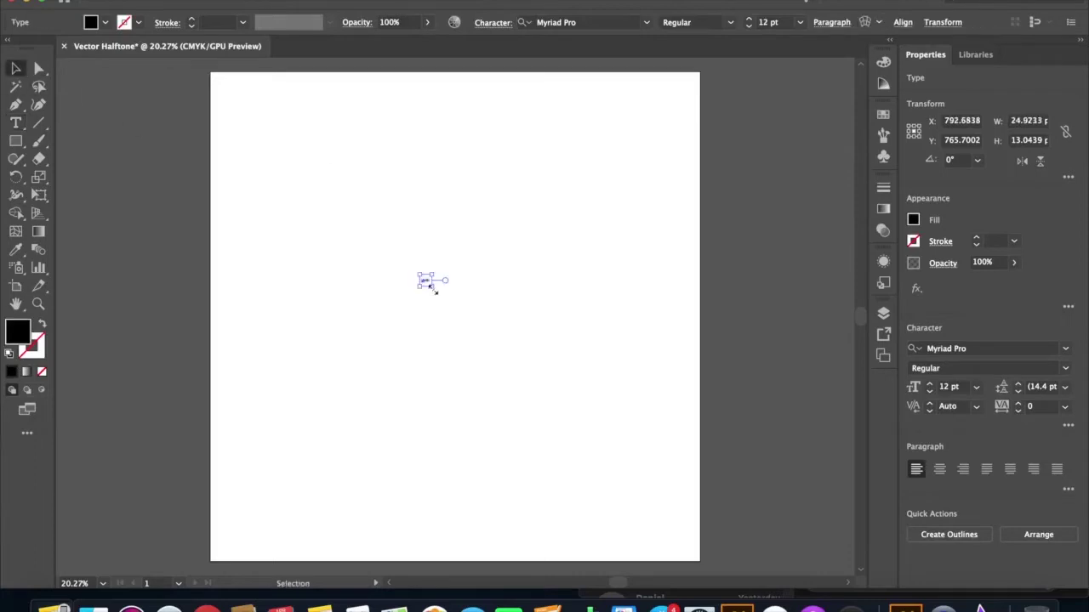
Center-align the "hello" text and enlarge it to about 1598 px wide on the artboard
left_click_drag(429, 283, 535, 338)
left_click(831, 22)
left_click(711, 50)
left_click_drag(427, 281, 641, 282)
left_click_drag(588, 297, 610, 315)
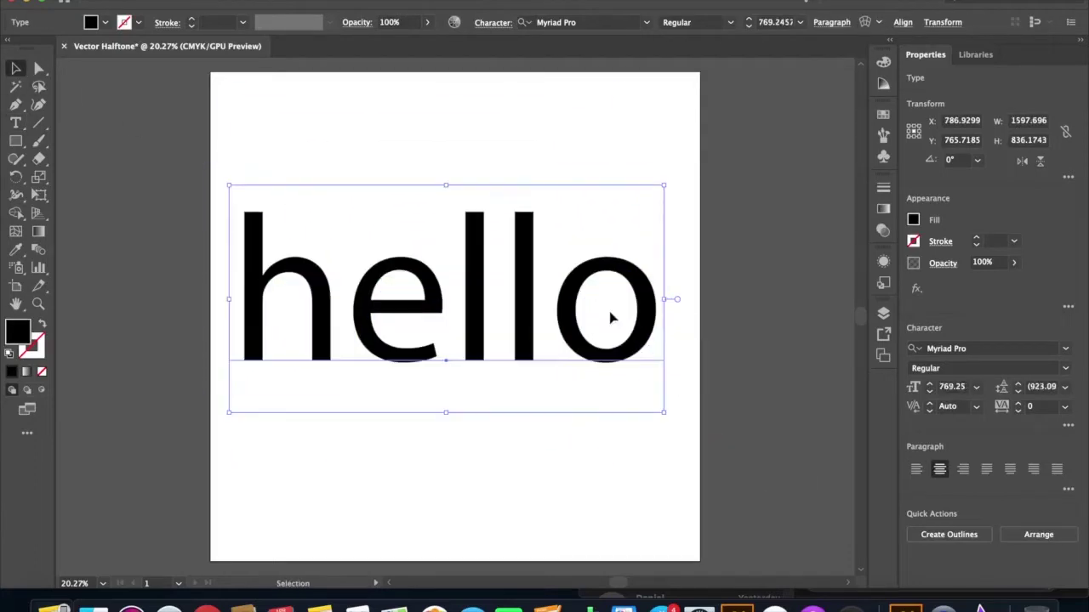
Change the "hello" text's font to Amarillo and scale the text down to about 1613 px wide
left_click(646, 23)
left_click(878, 97)
left_click(561, 71)
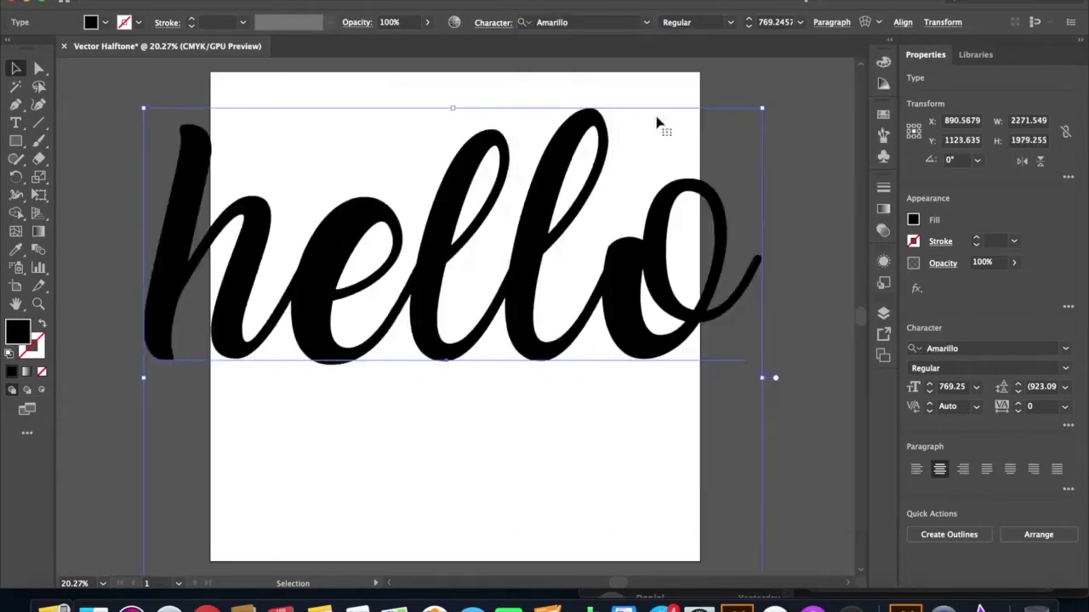
left_click_drag(766, 377, 674, 380)
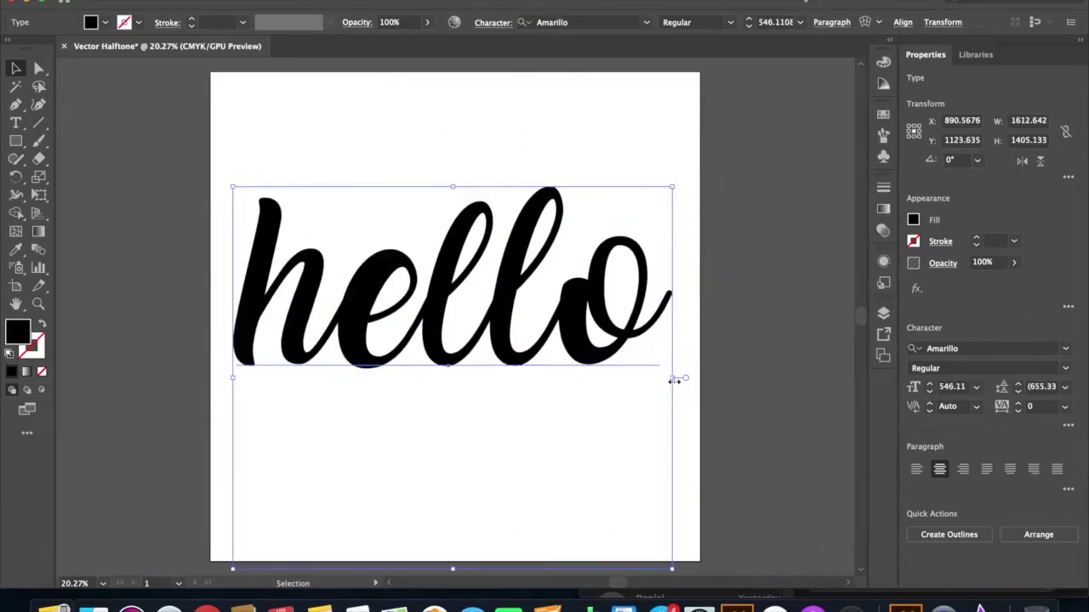
Convert the "hello" text to outlines and unite its overlapping letters into a single compound path
left_click(207, 139)
left_click(587, 338)
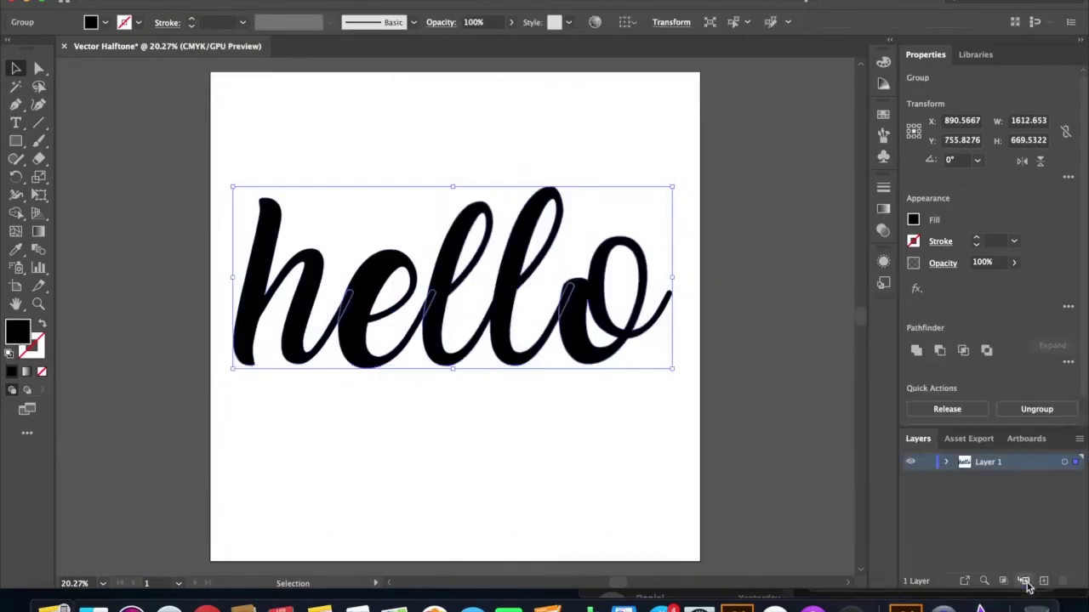
left_click(917, 351)
left_click(717, 240)
left_click(646, 284)
Scale the lettering up to about 1657 px wide and move it slightly down on the artboard
left_click_drag(672, 277, 684, 277)
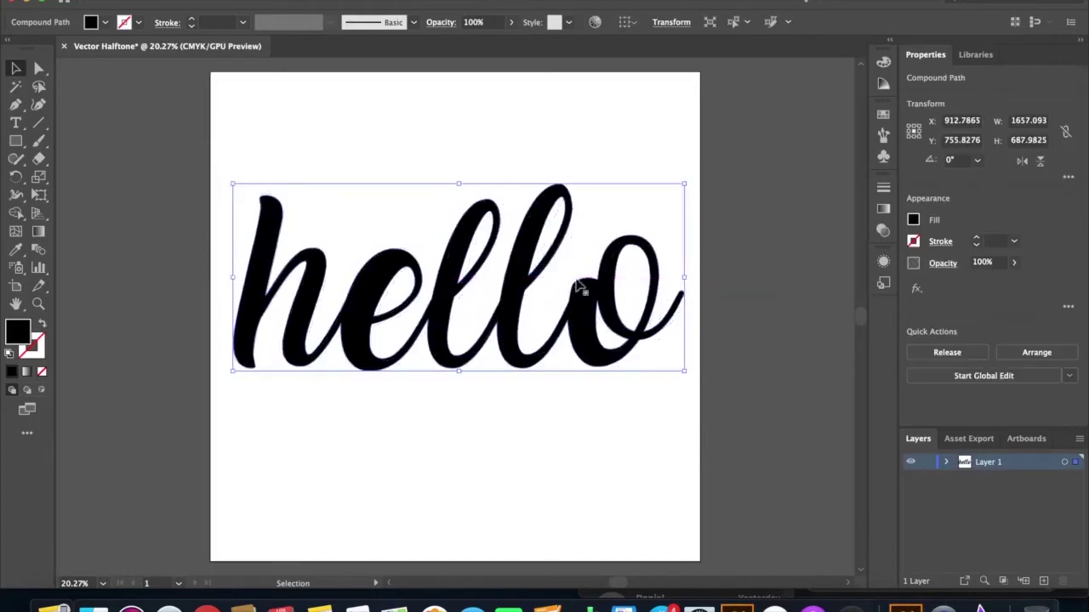
left_click_drag(578, 289, 577, 304)
left_click(519, 158)
left_click(526, 289)
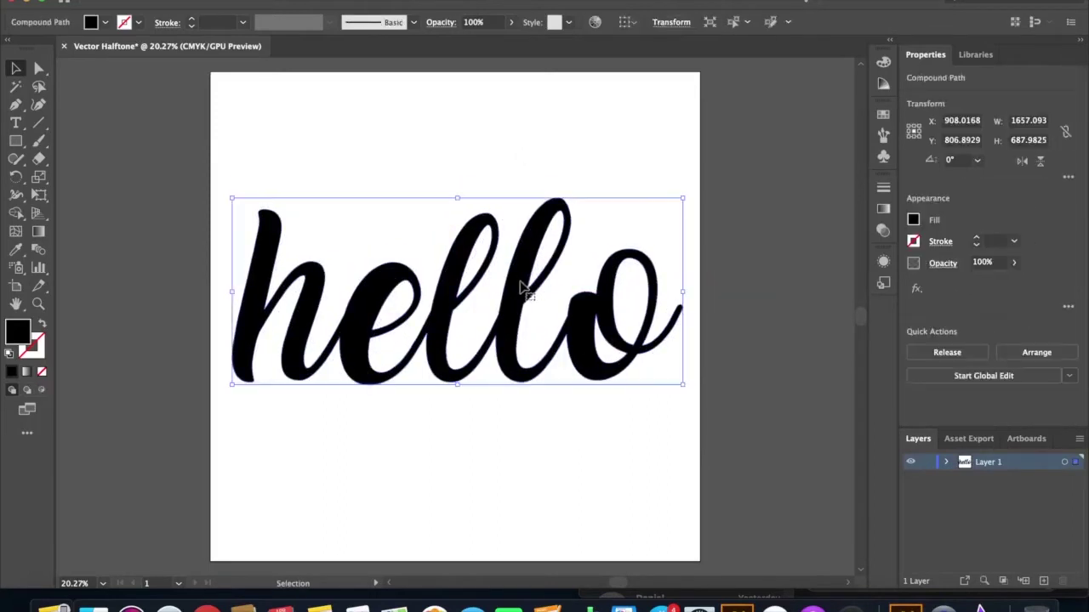
Fill the lettering with a black-to-white linear gradient at a 45° angle
left_click(883, 210)
left_click(701, 210)
left_click(700, 261)
double_click(764, 264)
type("45")
key("Return")
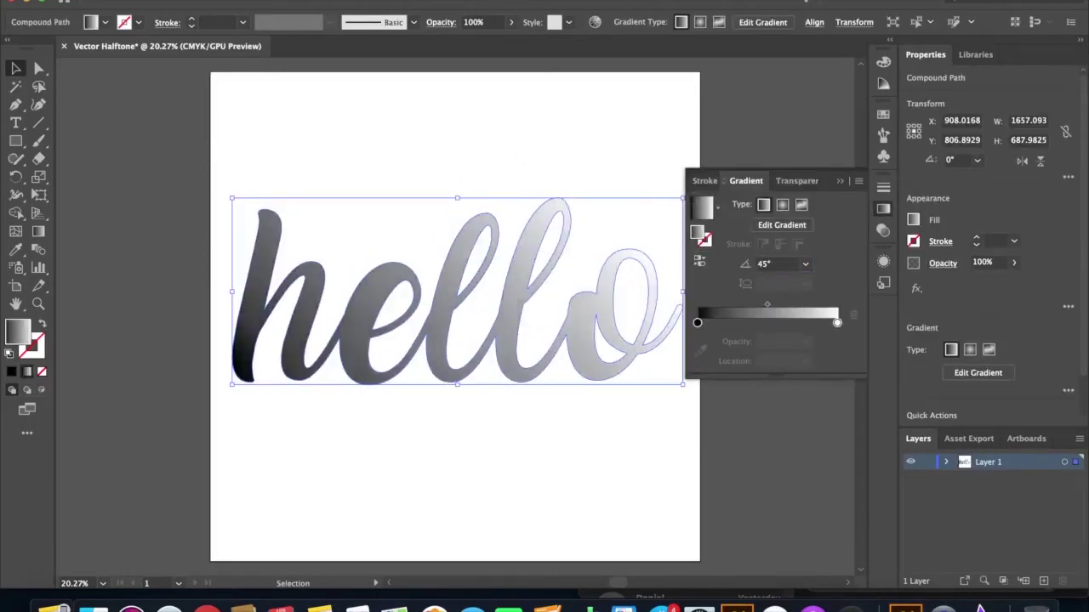
Switch the lettering's gradient to radial and set its aspect ratio to 100%
left_click(783, 205)
double_click(768, 284)
type("50")
key("Tab")
double_click(768, 283)
type("100")
key("Tab")
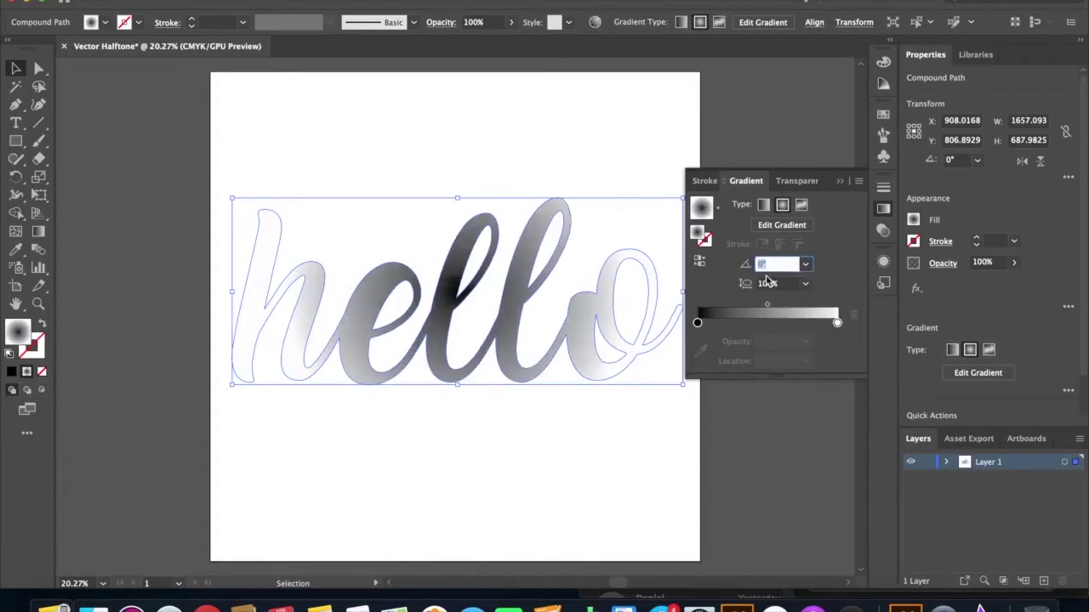
Arrange the radial gradient with a white stop at 50% and black stops at both ends
left_click(767, 304)
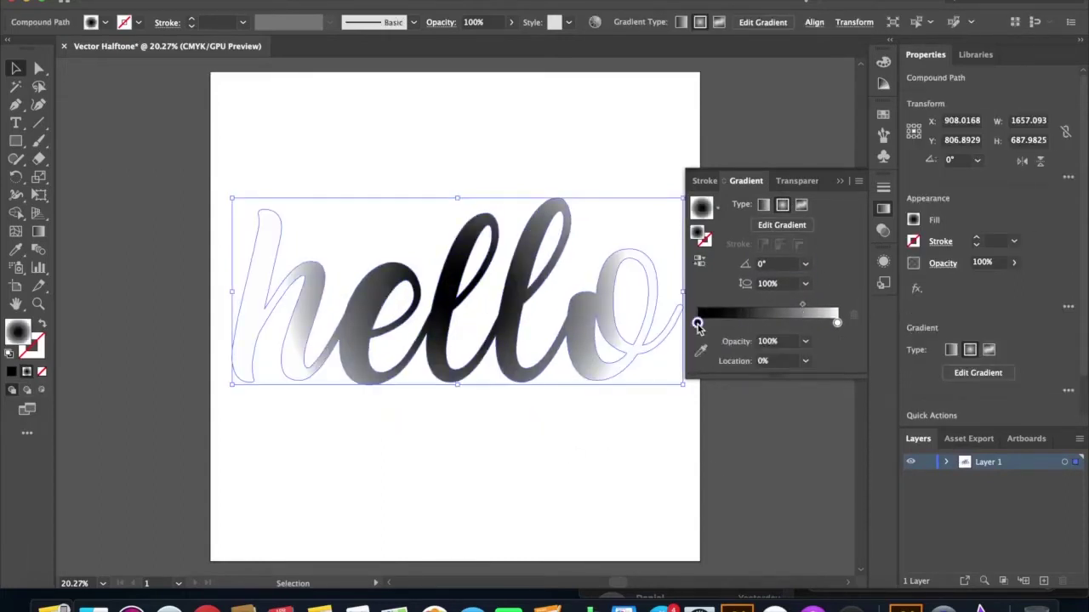
left_click_drag(697, 322, 767, 323)
left_click_drag(837, 324, 767, 324)
left_click(837, 325)
left_click_drag(838, 326, 847, 327)
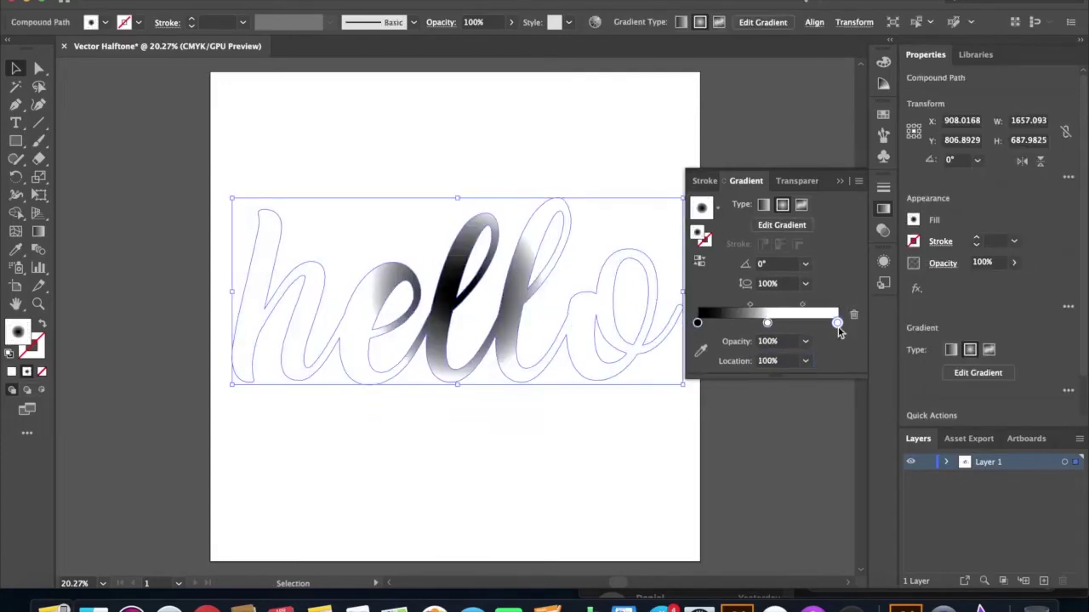
double_click(838, 326)
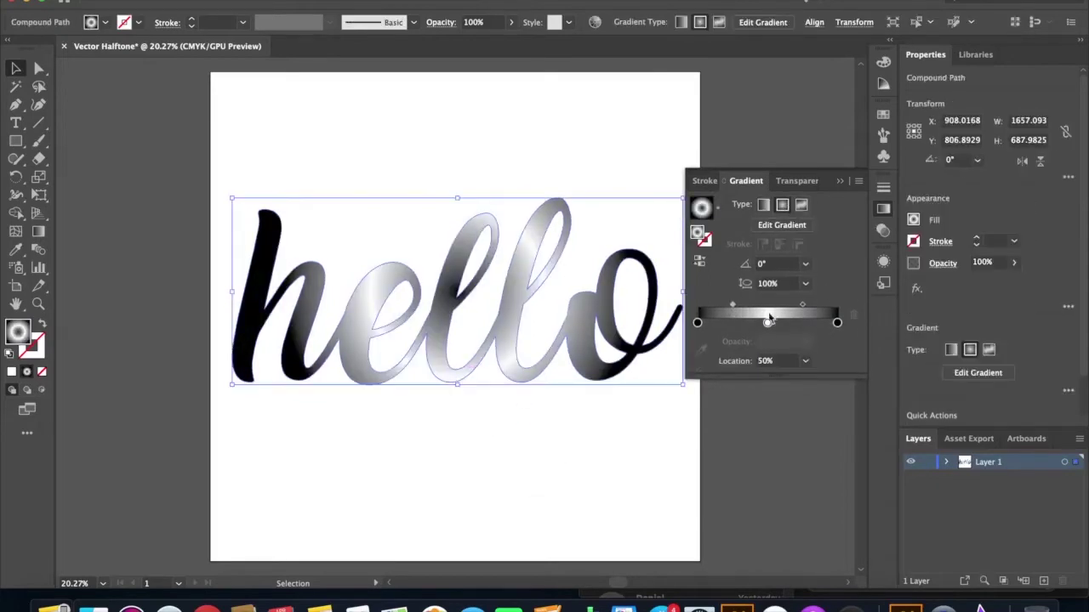
Try a 60% location for the gradient's first midpoint, undo it and deselect the lettering
left_click(768, 323)
left_click(733, 305)
double_click(764, 361)
type("60")
key("Return")
left_click(649, 389)
key("super+z")
left_click(648, 464)
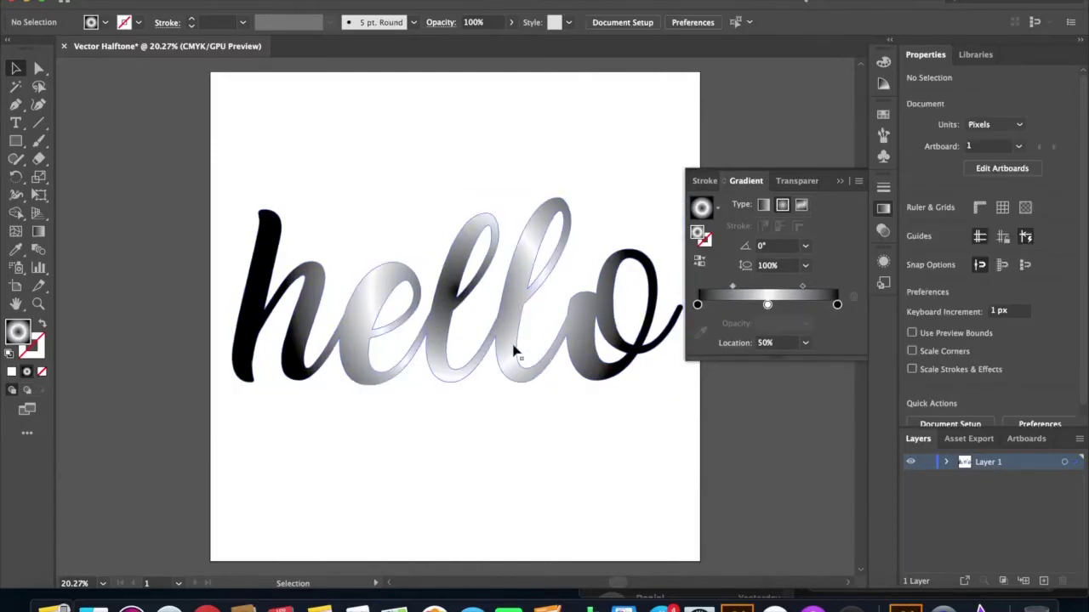
left_click(837, 184)
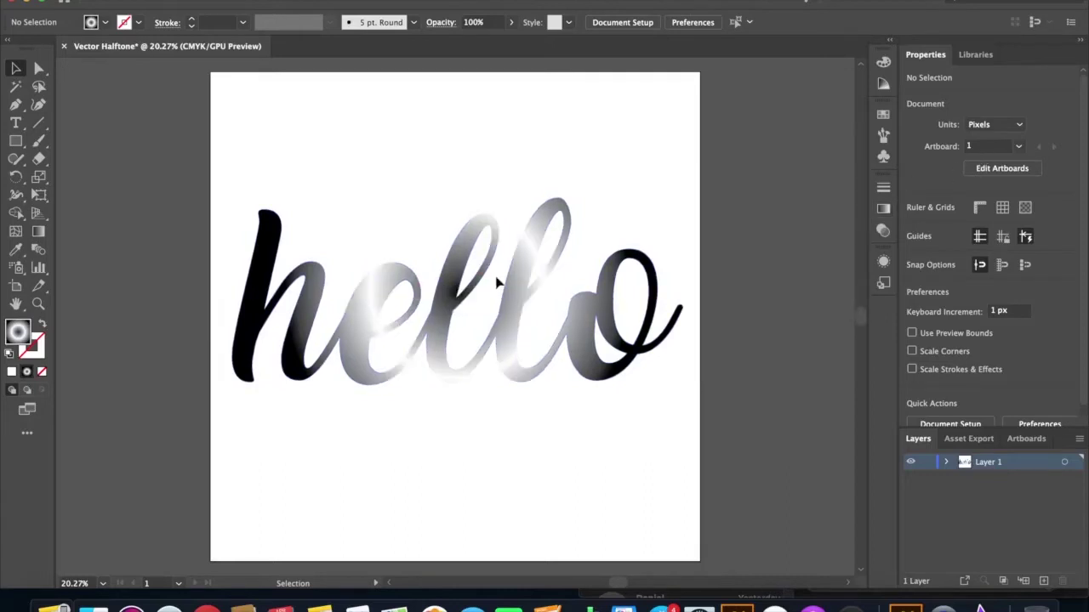
Apply a Color Halftone effect to the lettering with a maximum radius of 20 pixels and all four channel angles at 200
left_click(486, 282)
left_click(307, 2)
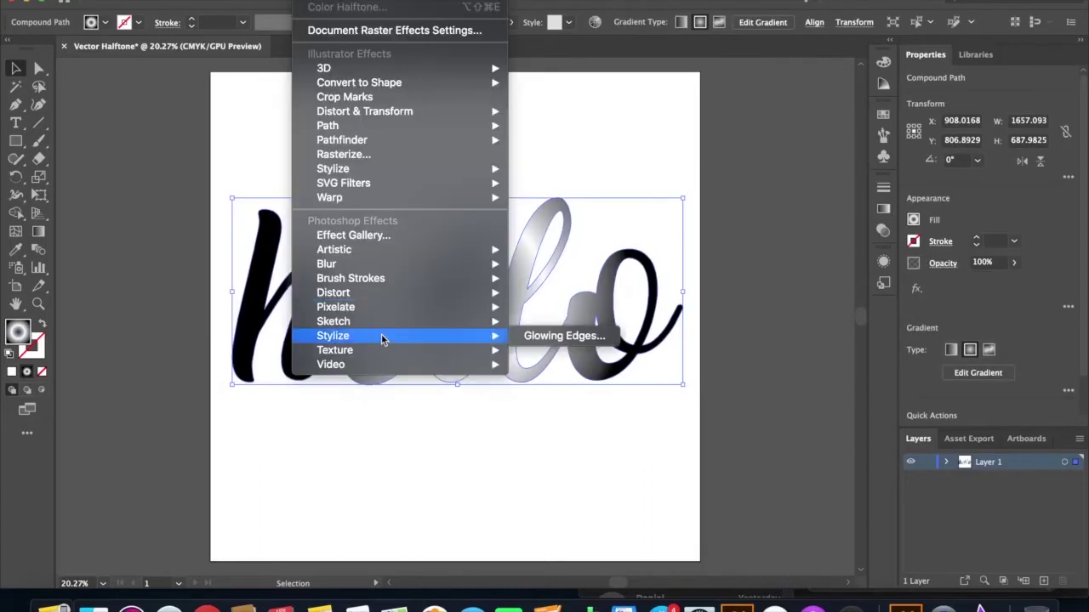
mouse_move(369, 307)
left_click(557, 307)
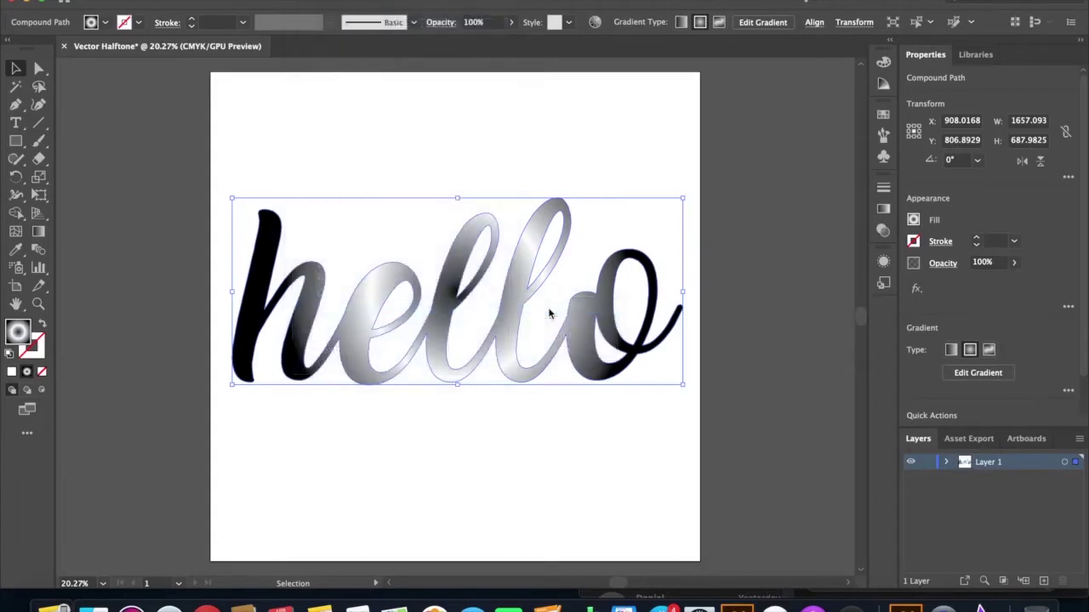
left_click_drag(574, 136, 847, 136)
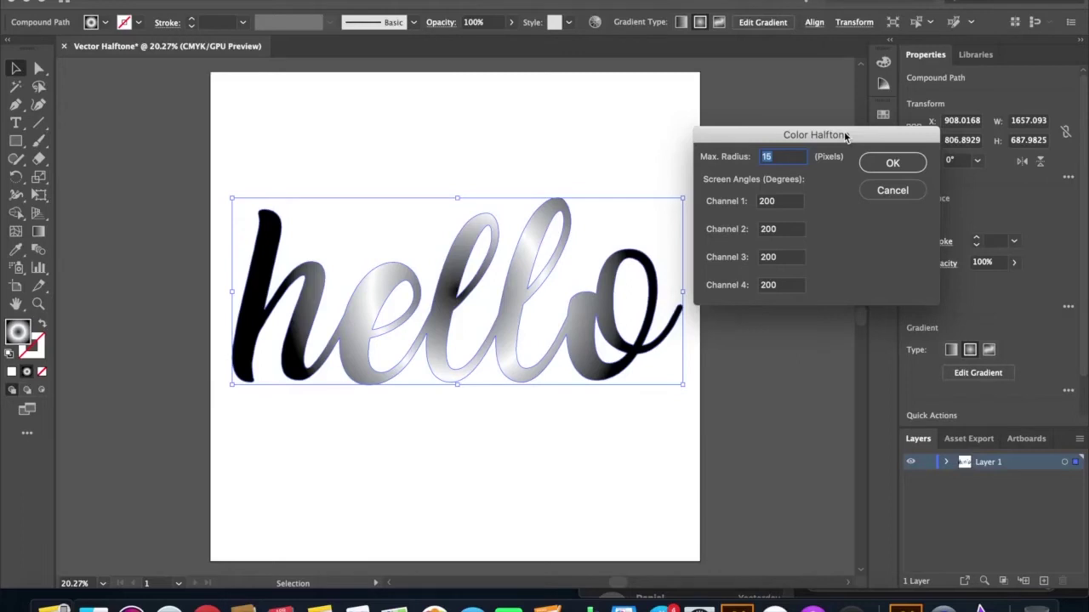
type("20")
left_click(783, 203)
left_click(781, 226)
left_click(784, 257)
left_click(786, 285)
left_click(891, 164)
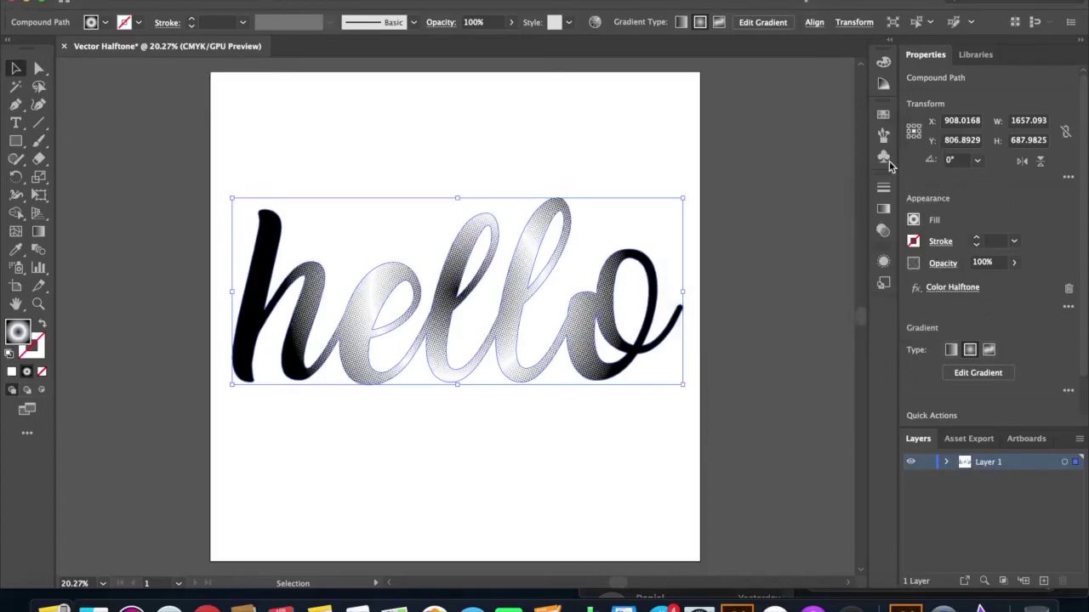
Examine the halftone dots in the lettering up close
scroll(377, 312, "up", 10)
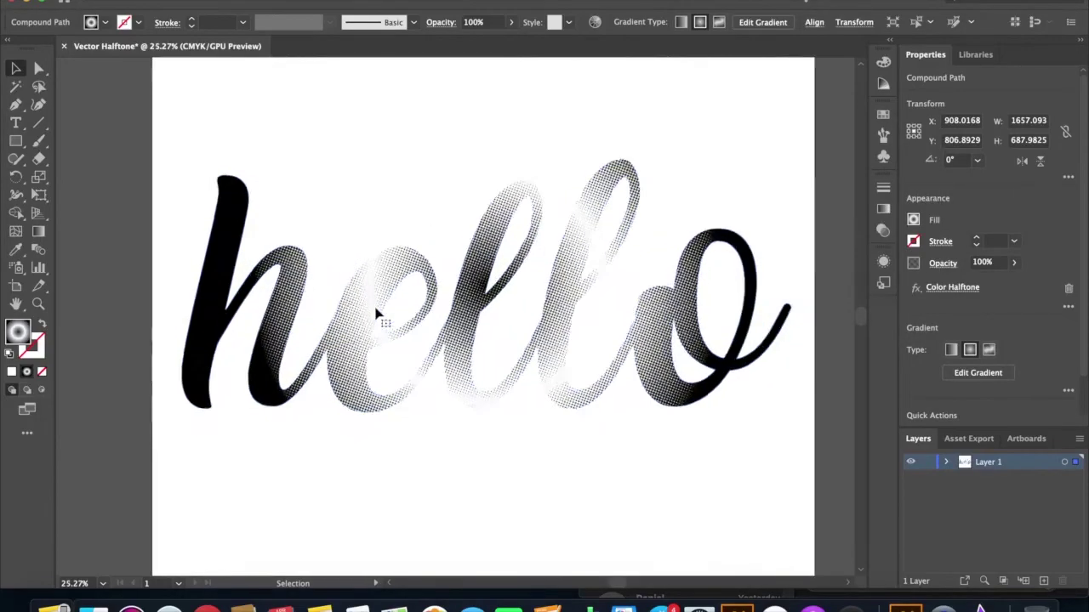
scroll(218, 493, "up", 8)
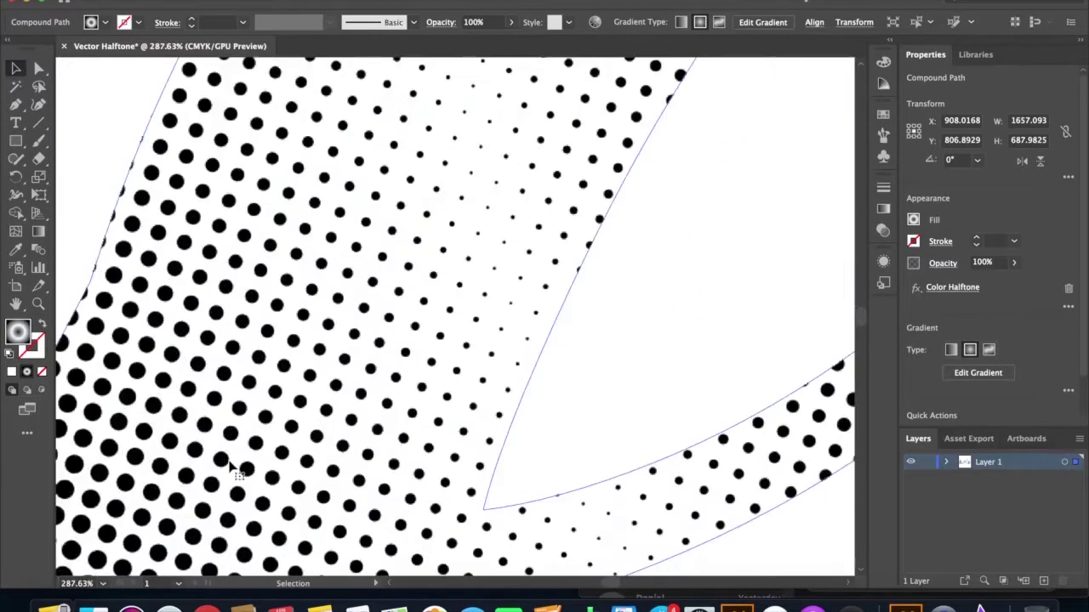
key("super+0")
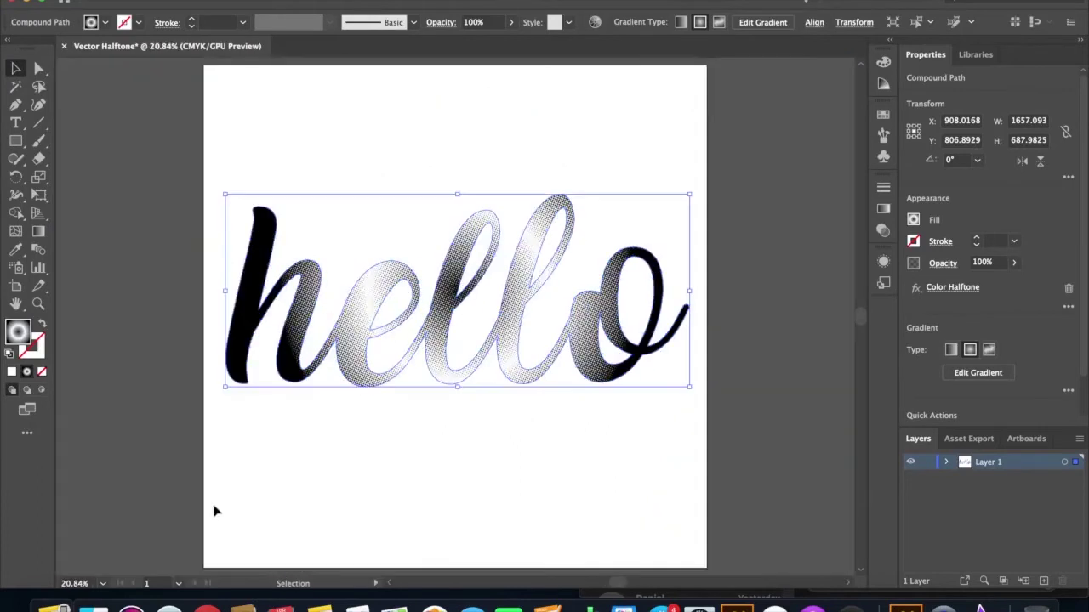
Undo the Color Halftone effect on the "hello" lettering, leaving the lettering selected
left_click(506, 466)
left_click(590, 332)
key("super+z")
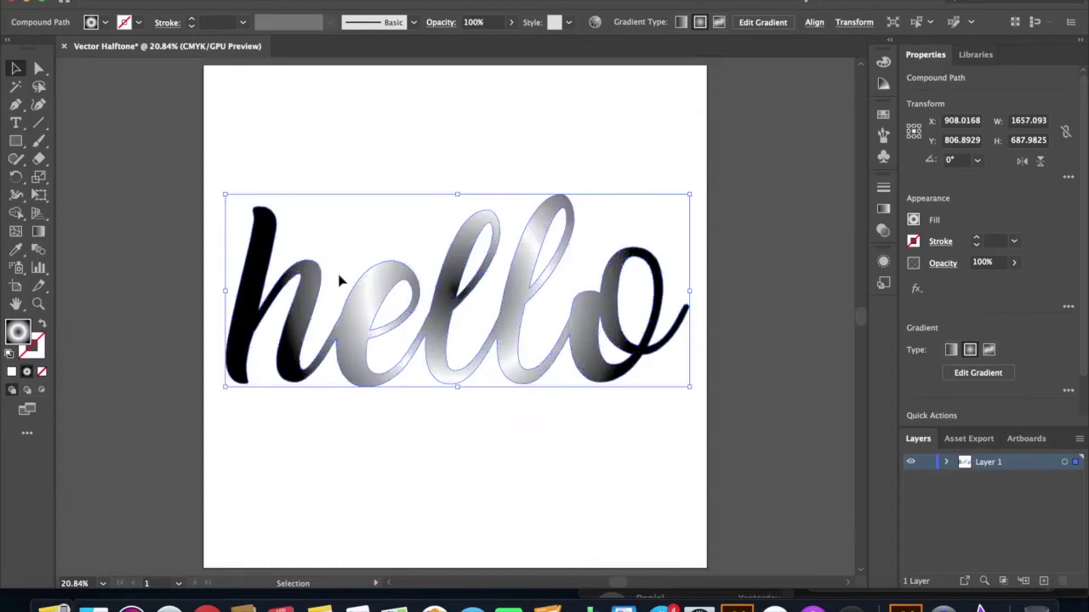
Apply a Color Halftone effect to the lettering with a maximum radius of 30 pixels and all four channel angles at 200
left_click(266, 1)
mouse_move(311, 1)
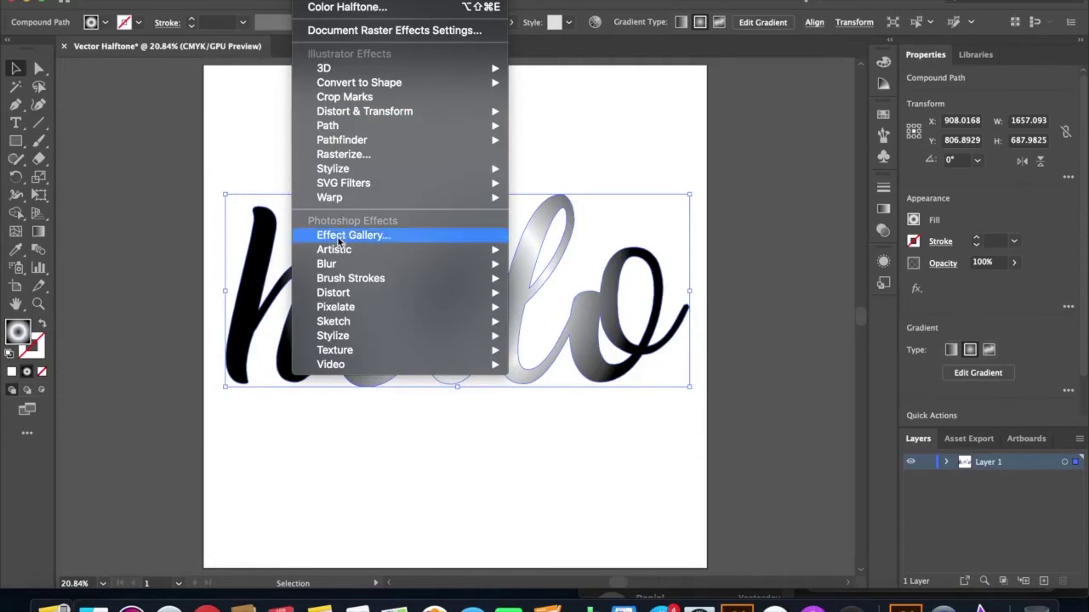
left_click(539, 310)
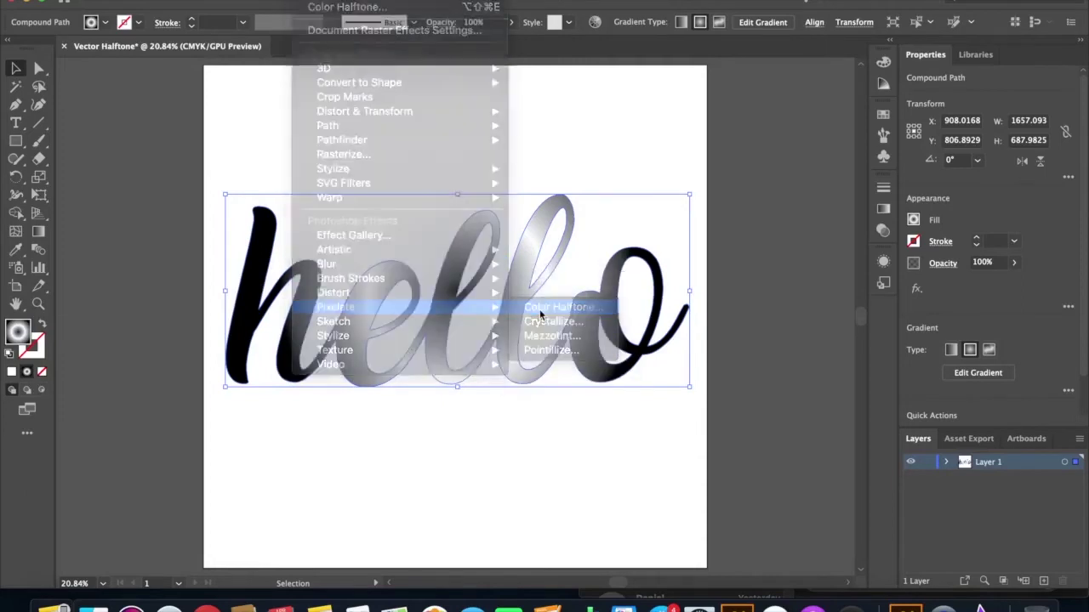
type("30")
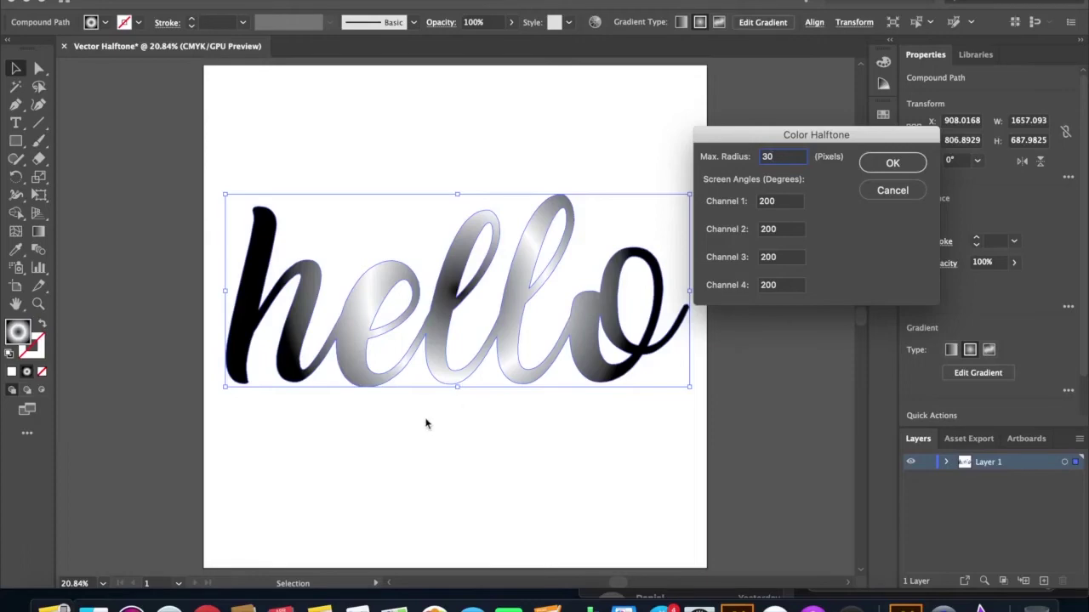
key("Return")
left_click(427, 424)
Check the larger halftone dots up close and expand the appearance of the lettering into an image
scroll(353, 384, "up", 5)
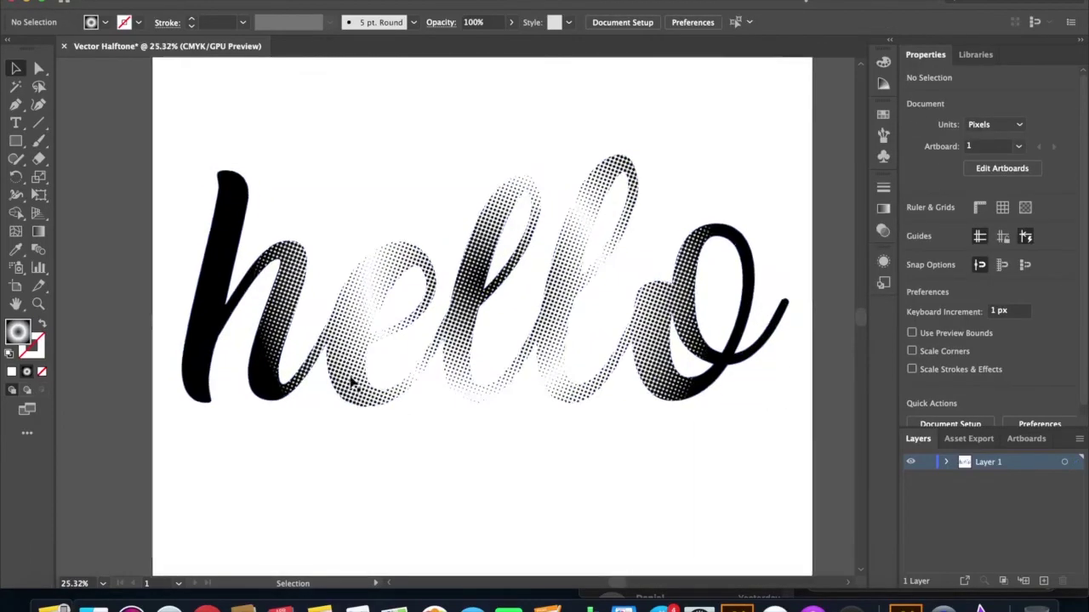
scroll(400, 304, "up", 10)
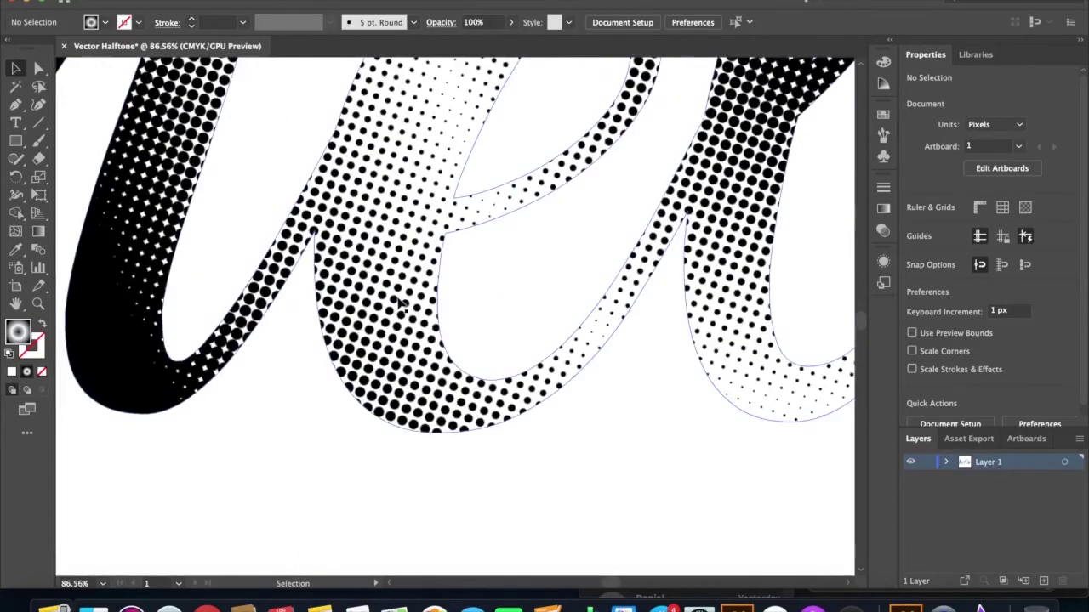
scroll(400, 305, "down", 15)
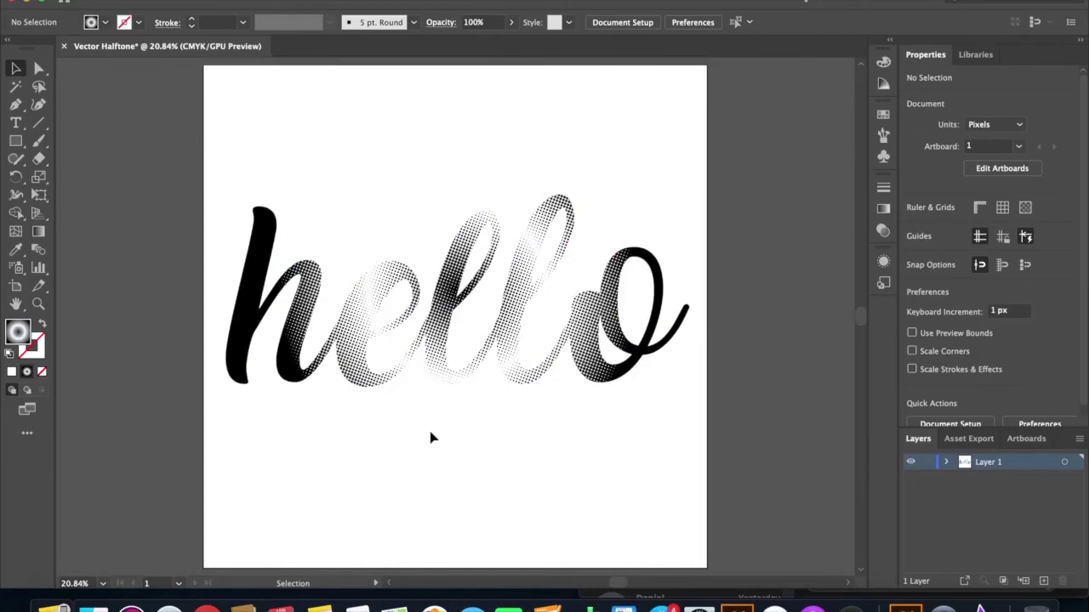
left_click(440, 282)
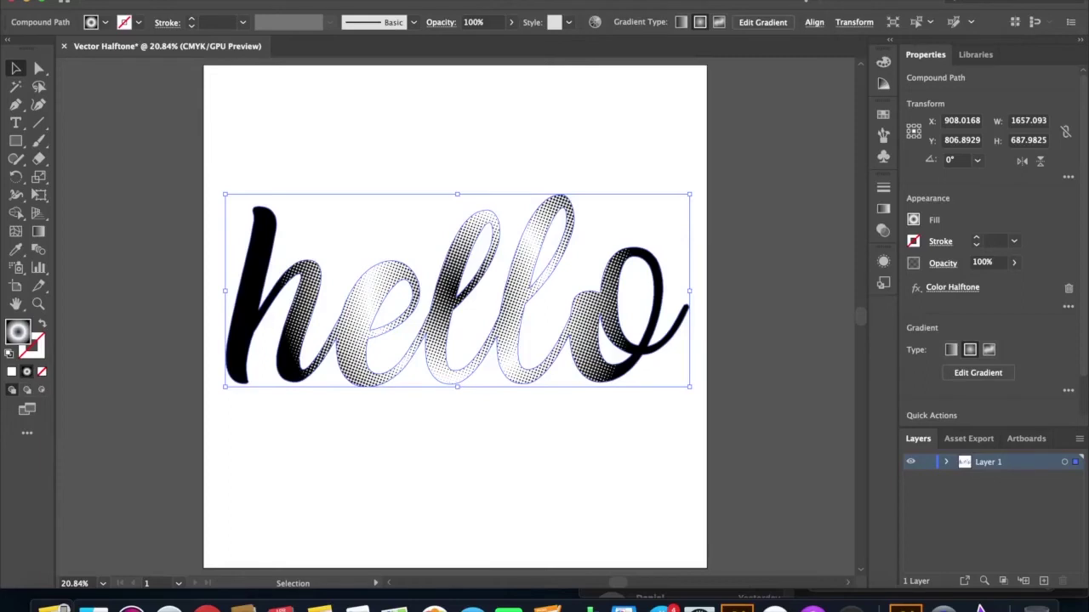
left_click(175, 1)
left_click(240, 157)
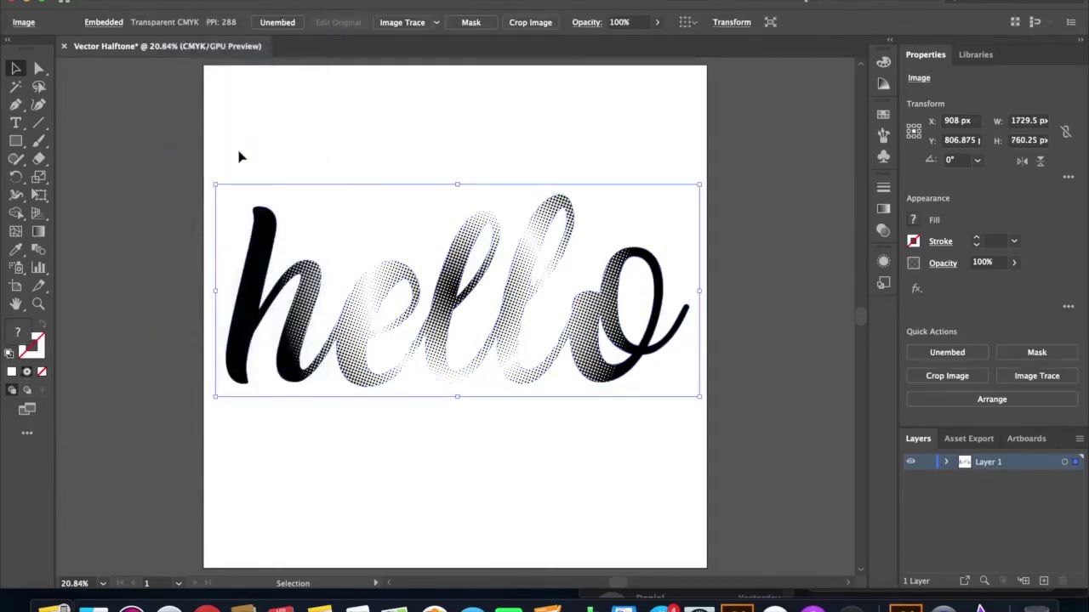
Make an Image Trace of the expanded halftone lettering, continuing despite its large size
left_click(144, 2)
mouse_move(174, 1)
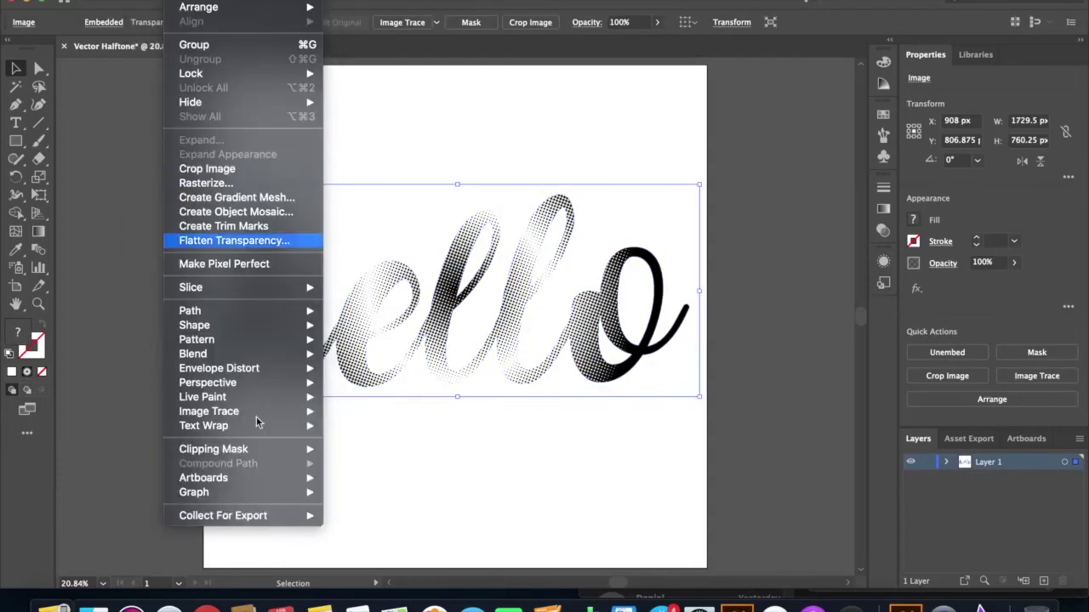
mouse_move(255, 413)
left_click(388, 409)
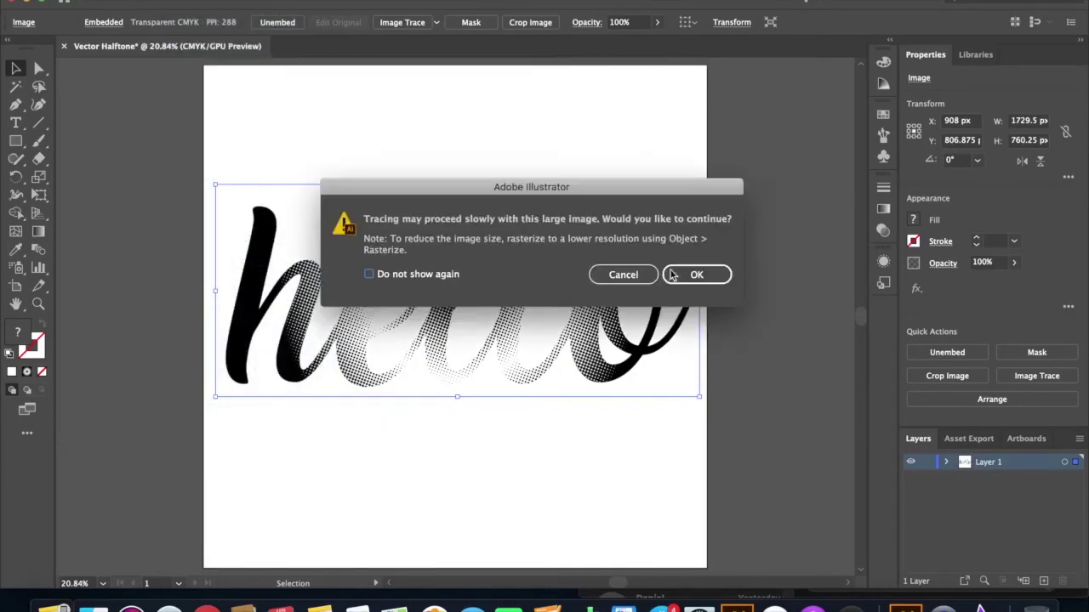
left_click(694, 273)
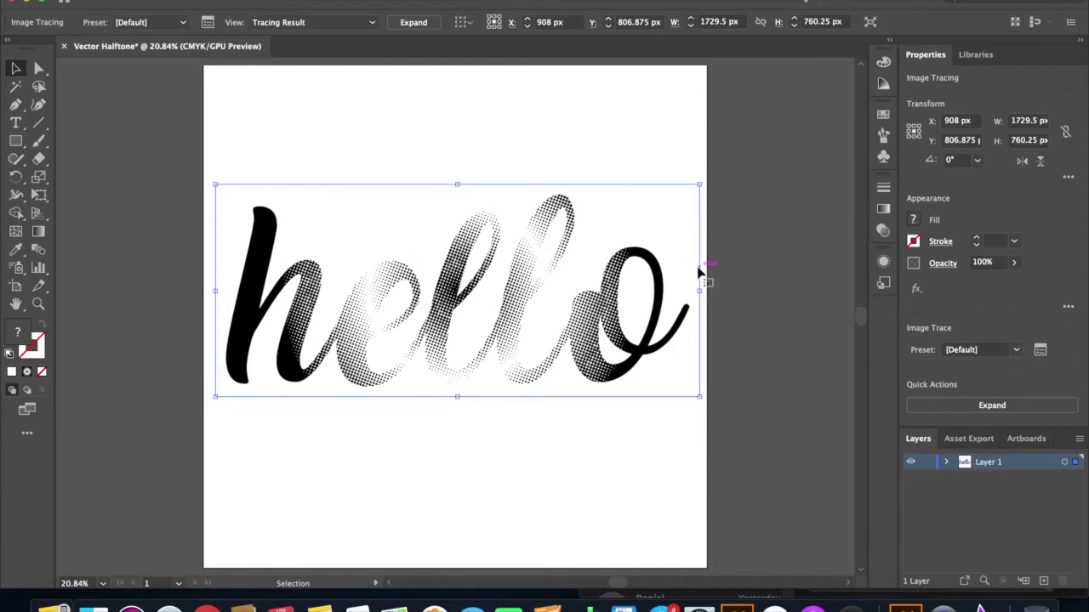
Set the Image Trace options to 90% paths and 1 px noise
left_click(1040, 350)
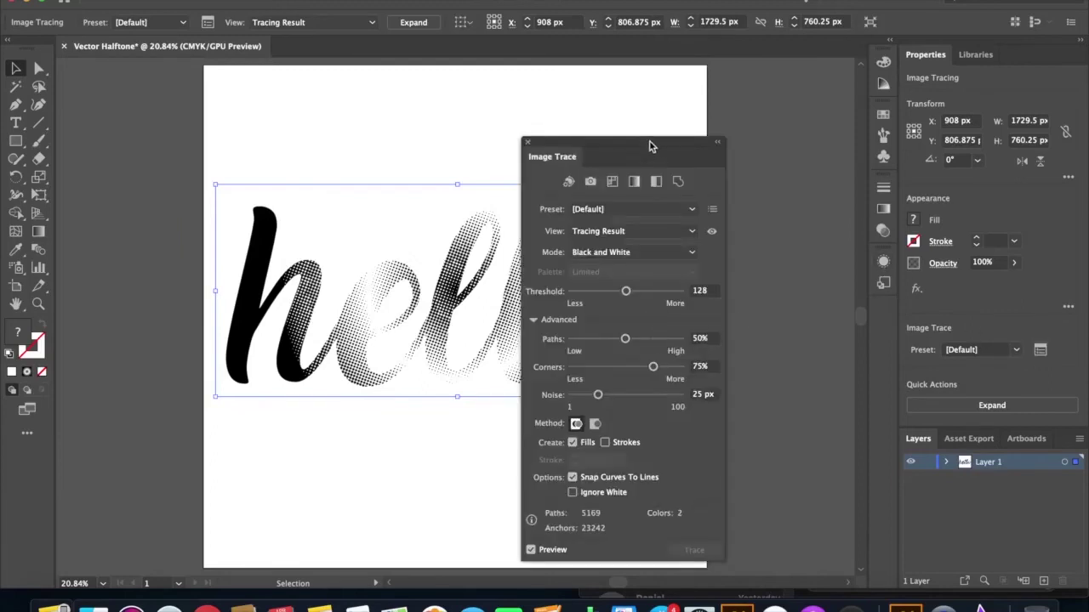
left_click_drag(650, 142, 818, 105)
left_click_drag(876, 302, 700, 303)
type("90")
key("Tab")
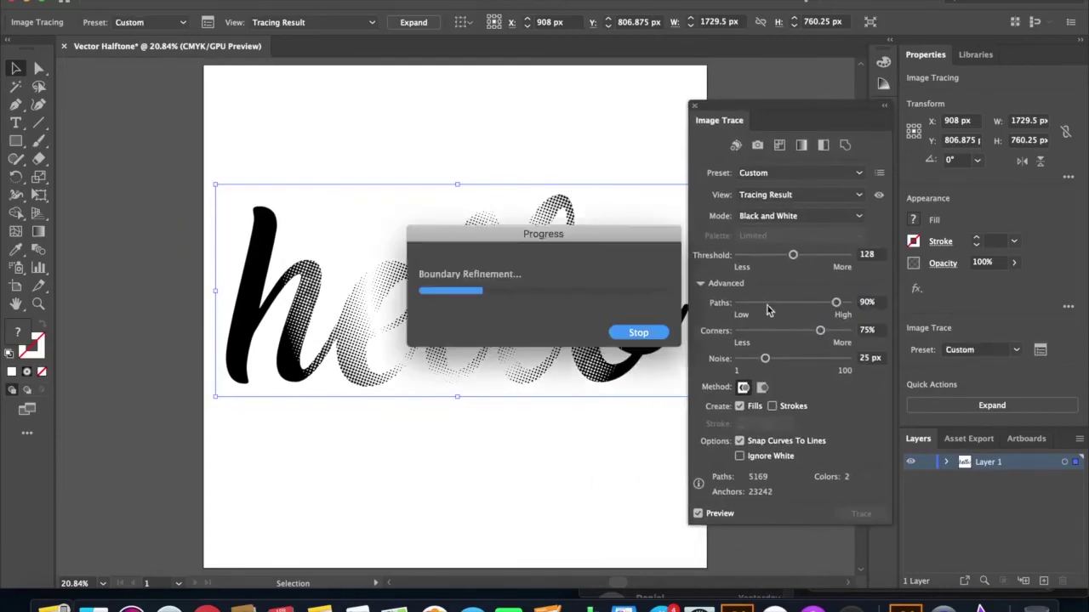
left_click_drag(765, 358, 644, 361)
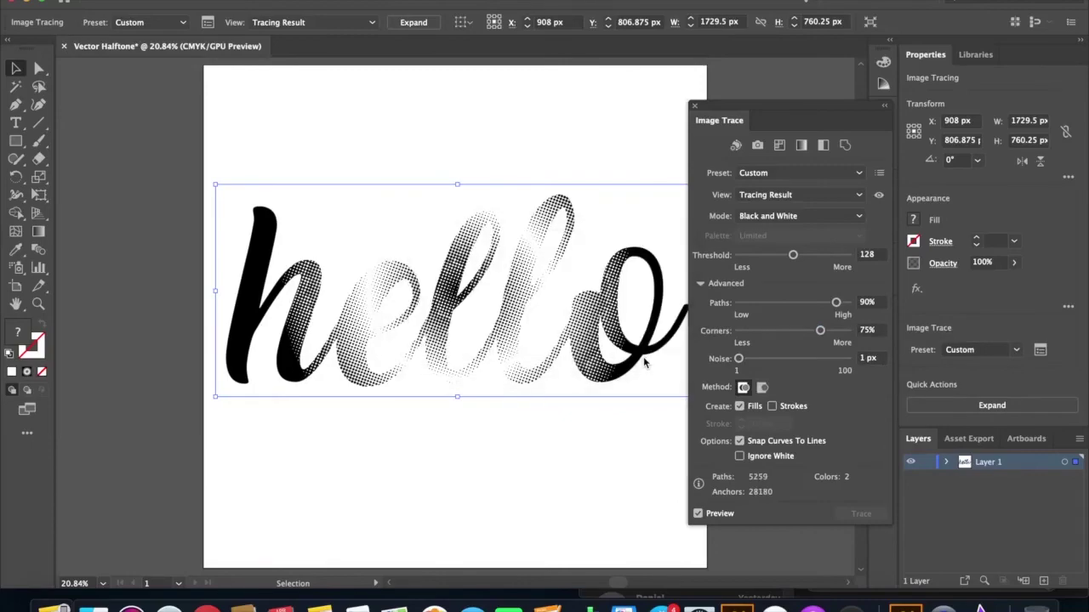
Set the trace to ignore white and expand it into vector paths
scroll(417, 327, "up", 10)
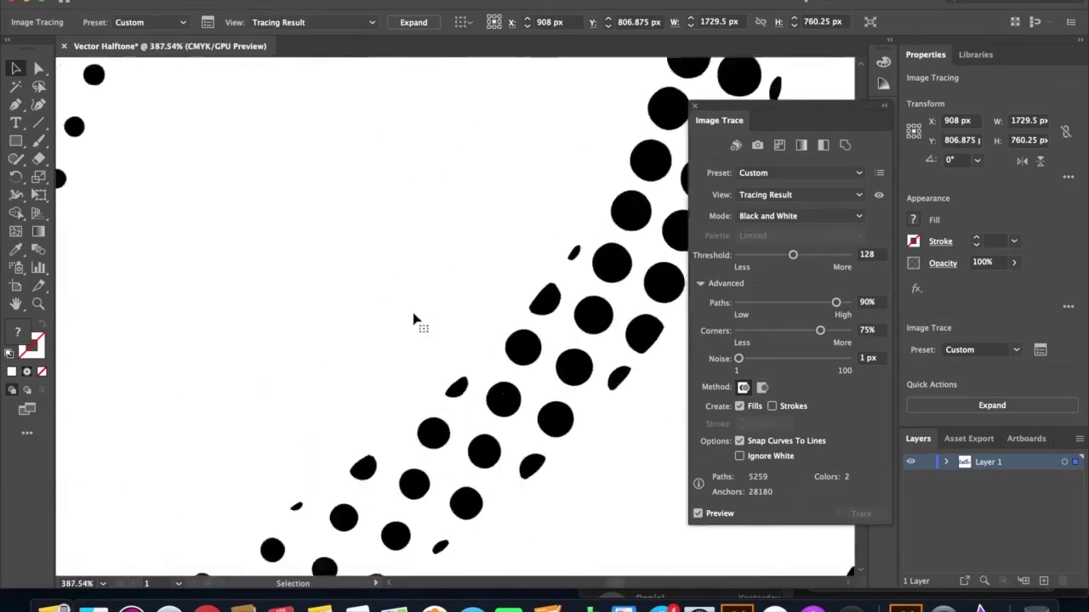
scroll(413, 320, "down", 10)
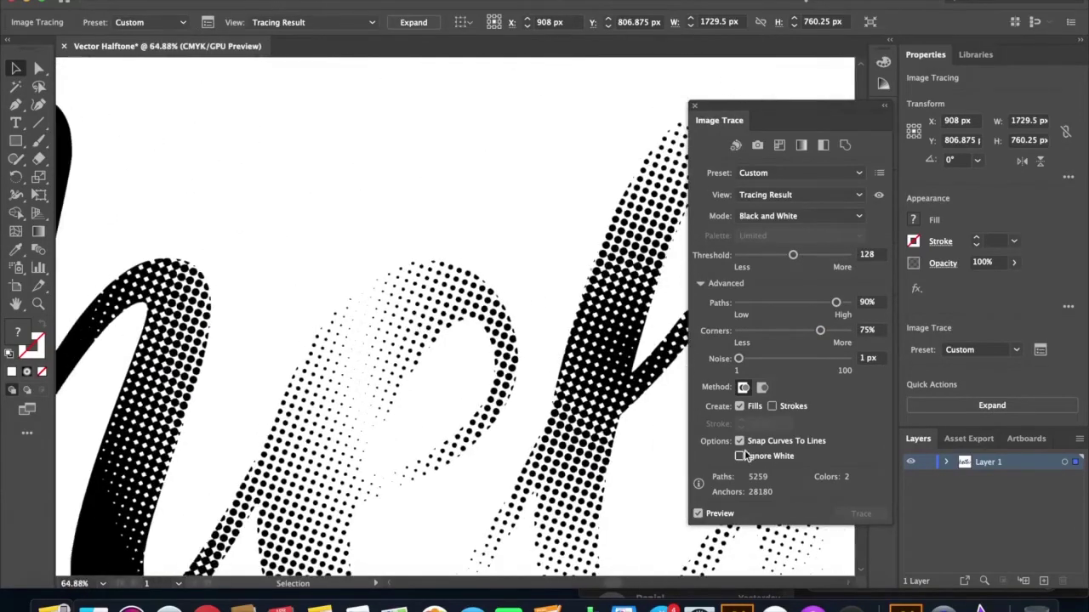
left_click(739, 458)
left_click(427, 24)
Try several swatch colours as the fill of the vector lettering, ending with yellow
left_click(455, 215)
key("super+0")
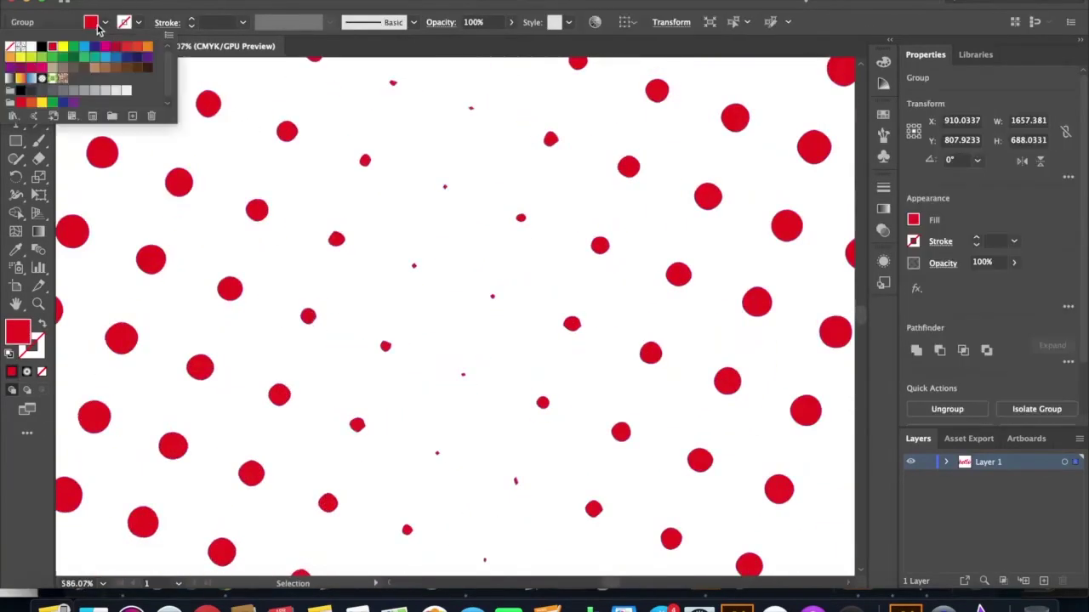
left_click(21, 68)
left_click(34, 91)
left_click(42, 101)
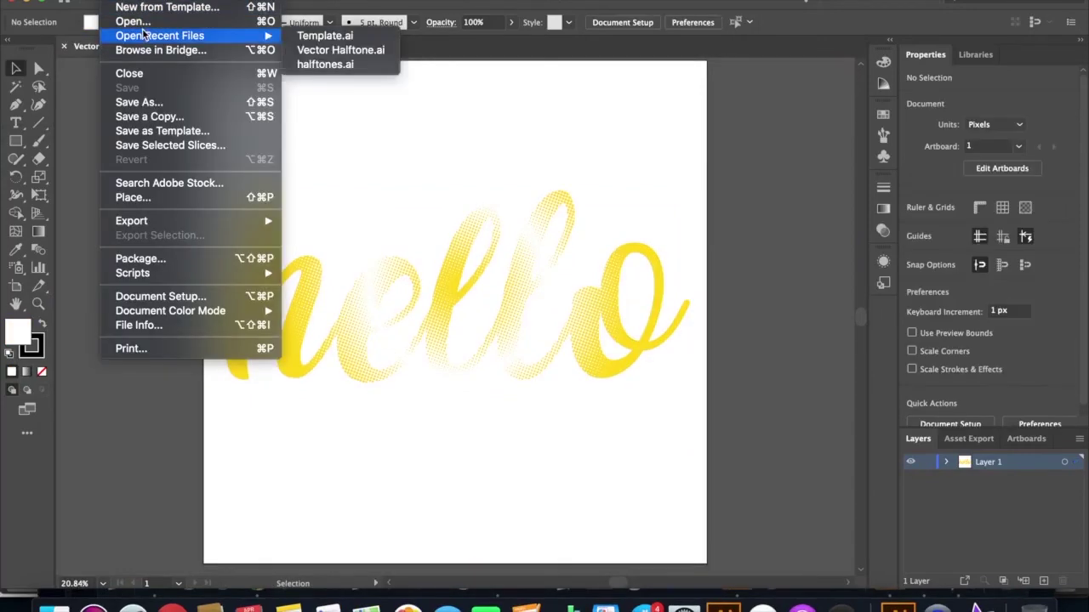
Open the recent file Template.ai and give the halftone lettering in Vector Halftone.ai a dark red fill
left_click(314, 34)
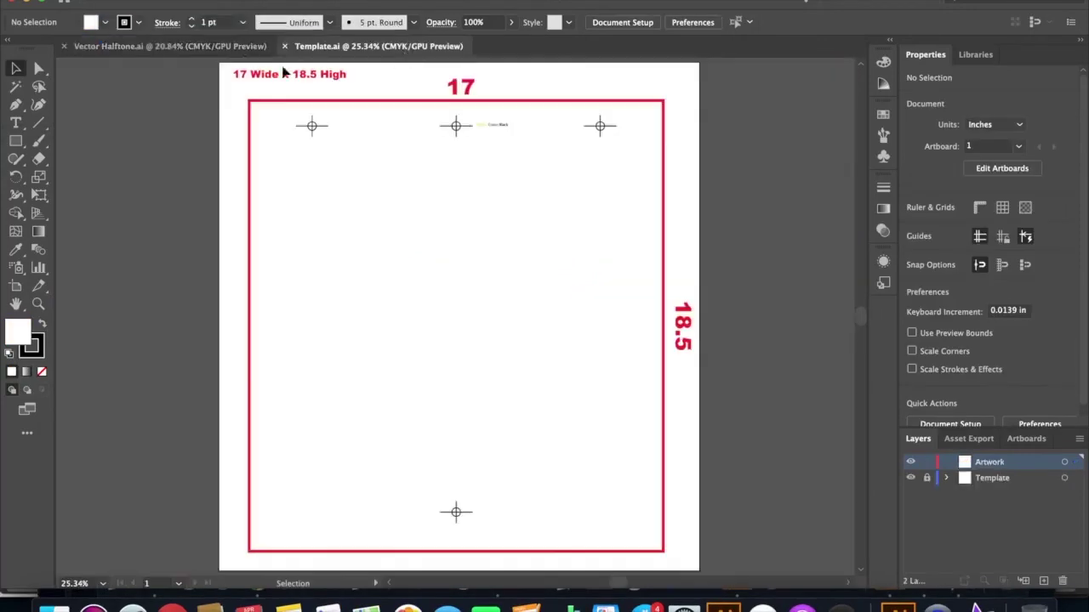
left_click(368, 357)
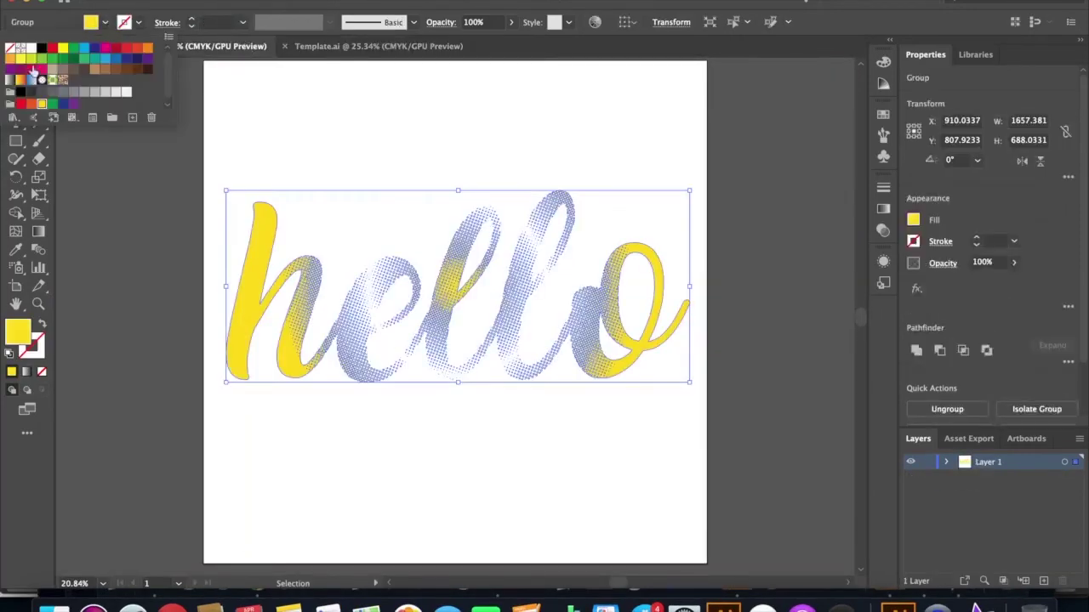
left_click(34, 71)
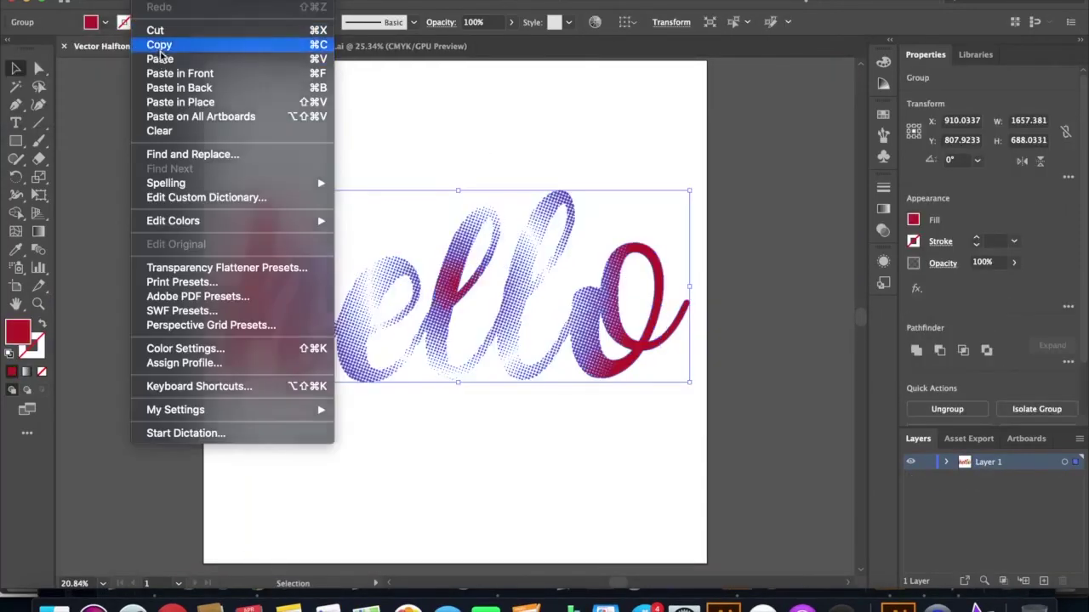
Copy the dark red lettering, paste it in place in Template.ai and move it inside the 17 by 18.5 frame
left_click(160, 46)
left_click(406, 48)
left_click(143, 1)
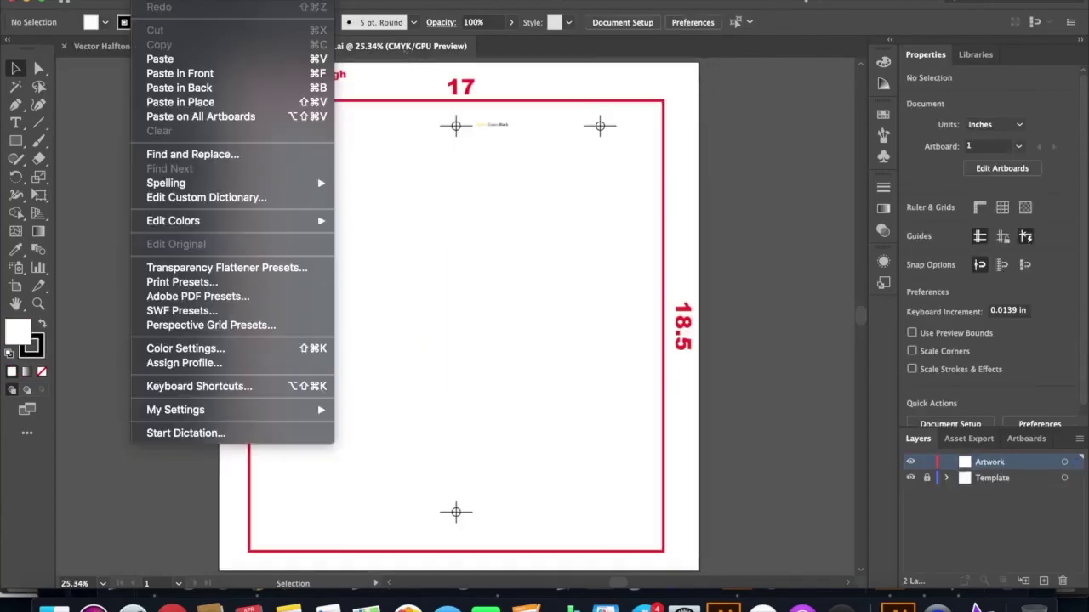
left_click(180, 102)
left_click_drag(813, 341, 608, 384)
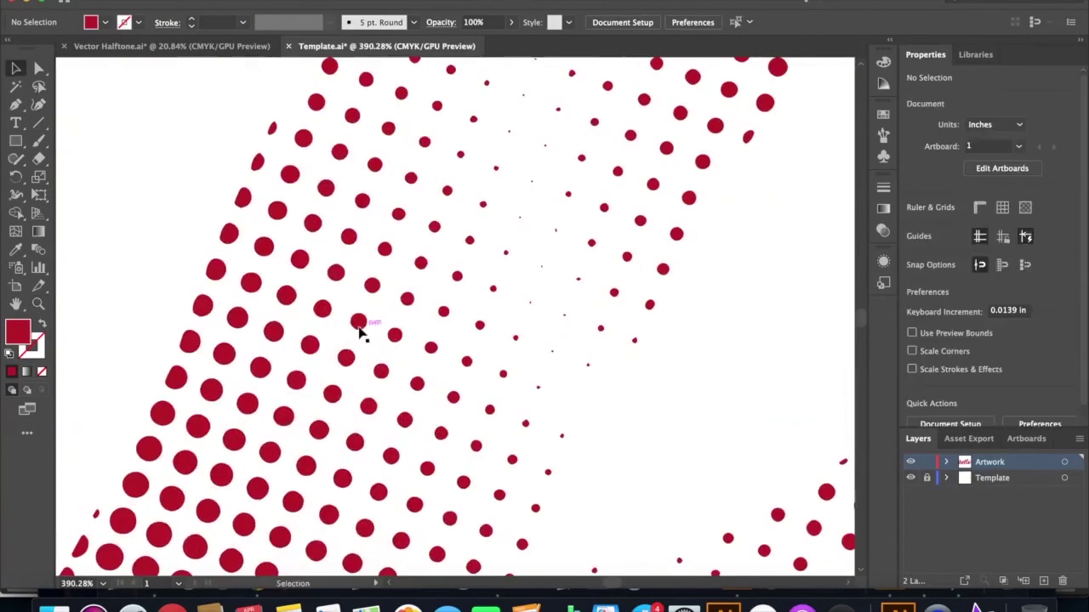
Fill the halftone lettering in the template with dark blue, deselect it and show the whole artboard
left_click(359, 328)
left_click(105, 23)
left_click(113, 49)
left_click(177, 292)
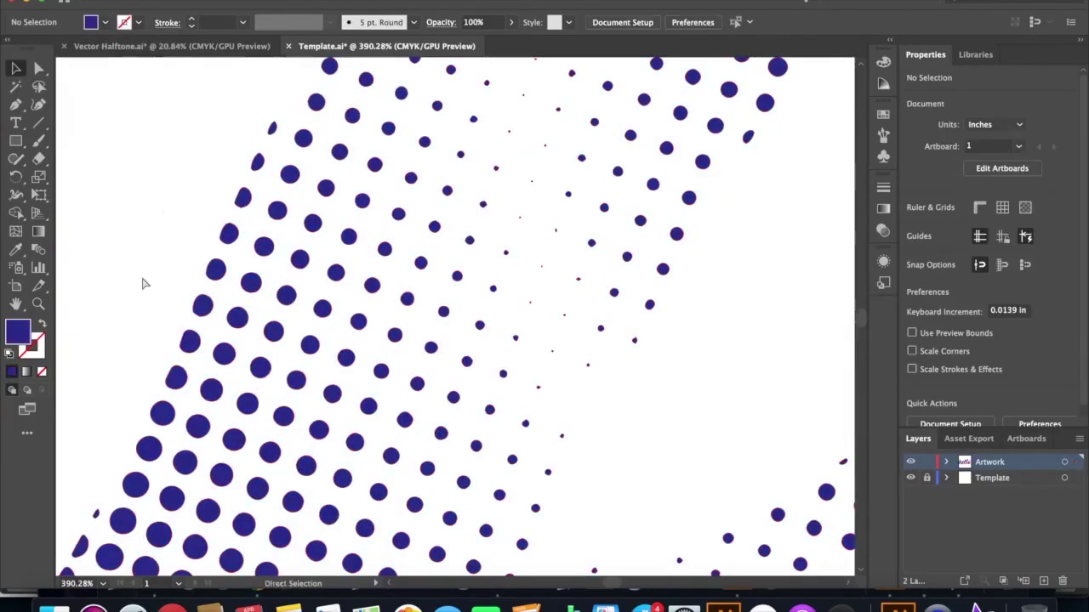
key("super+0")
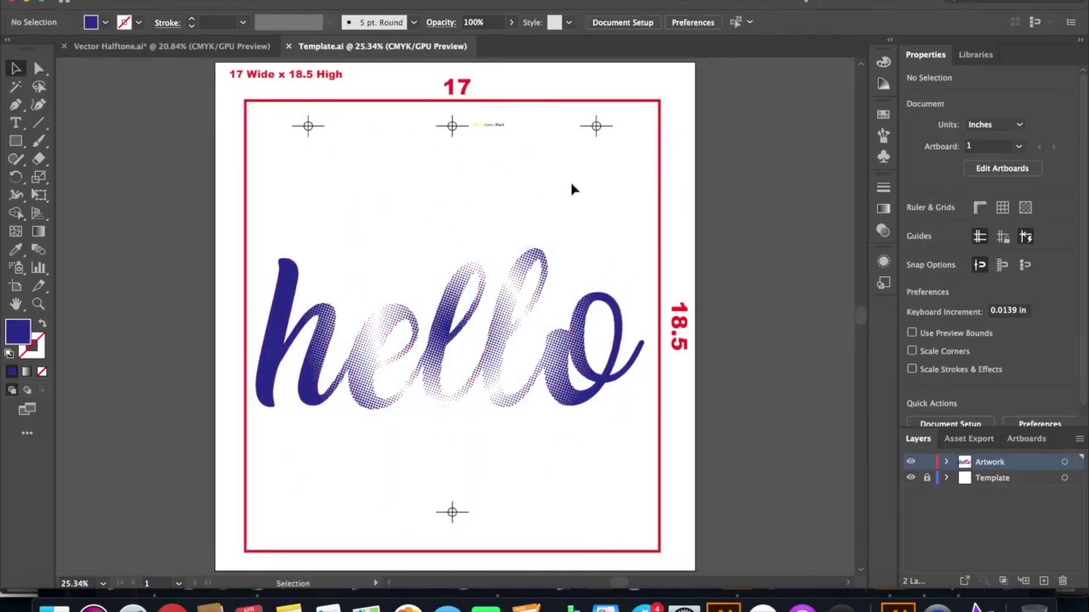